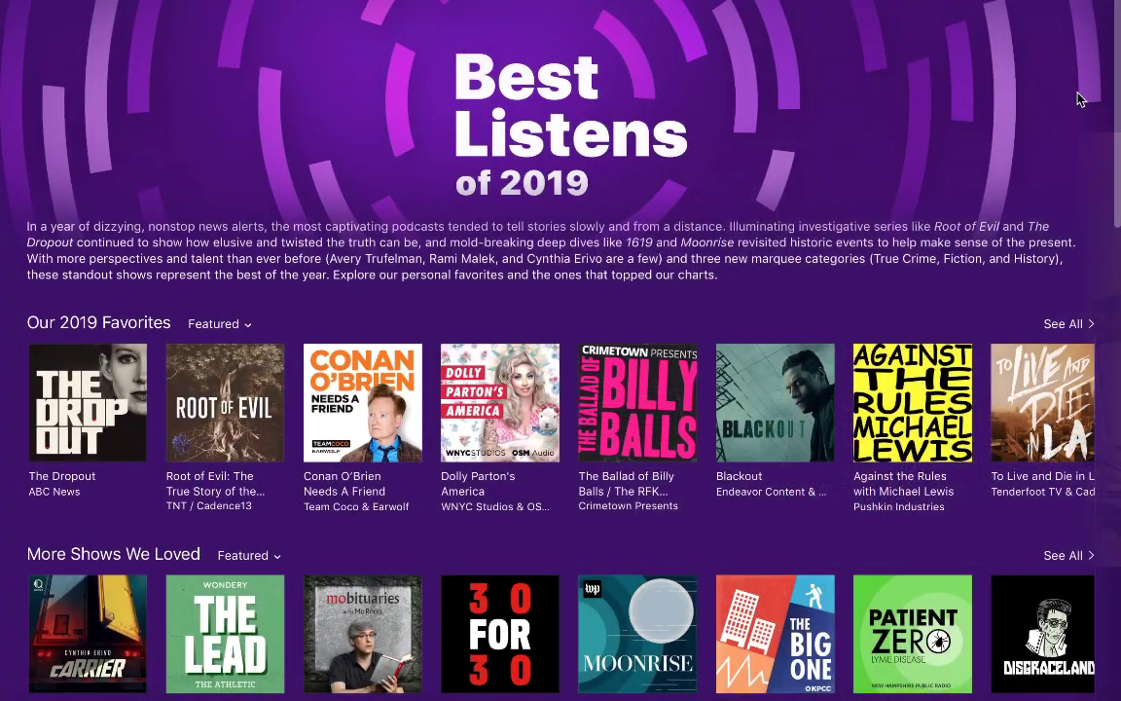
- Scroll the Best Listens of 2019 page past the genre winners to 2019's Most Popular Shows
scroll(1078, 98, "down", 3)
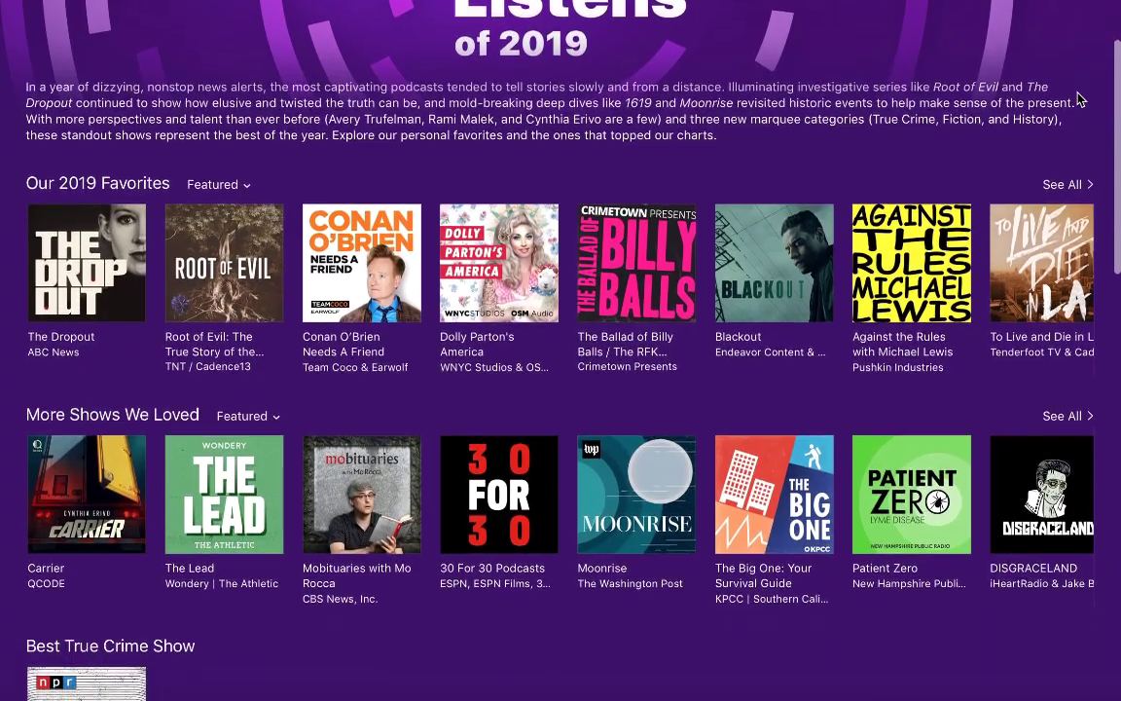
scroll(1078, 98, "down", 7)
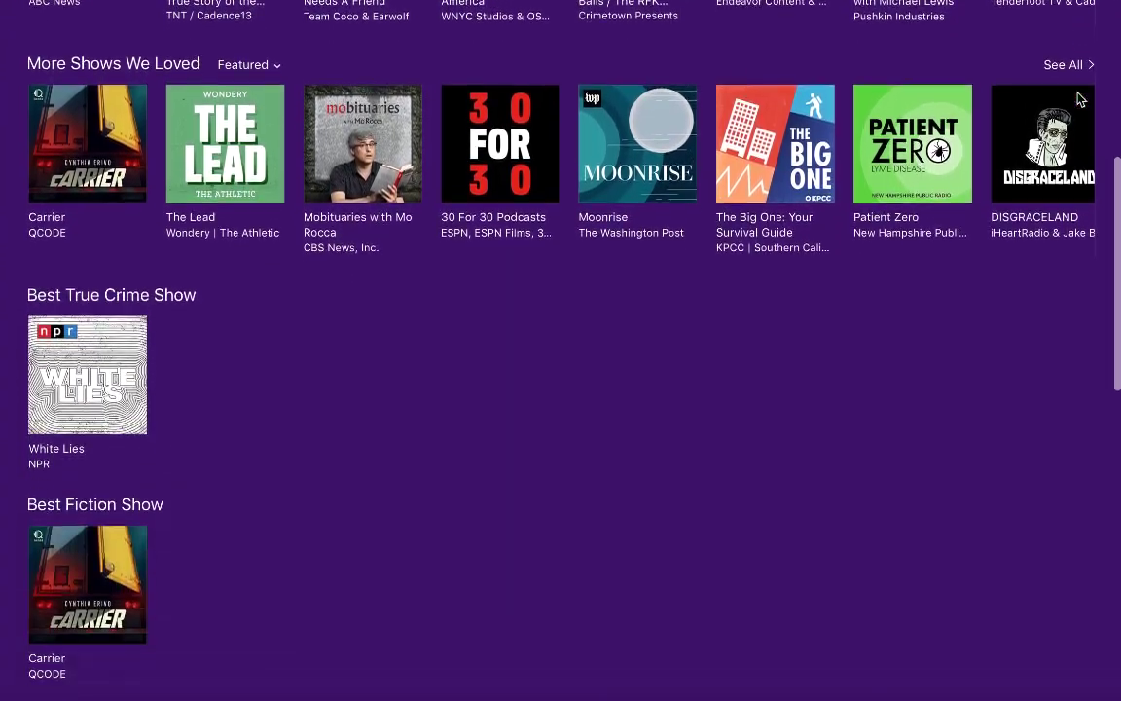
scroll(1077, 99, "down", 14)
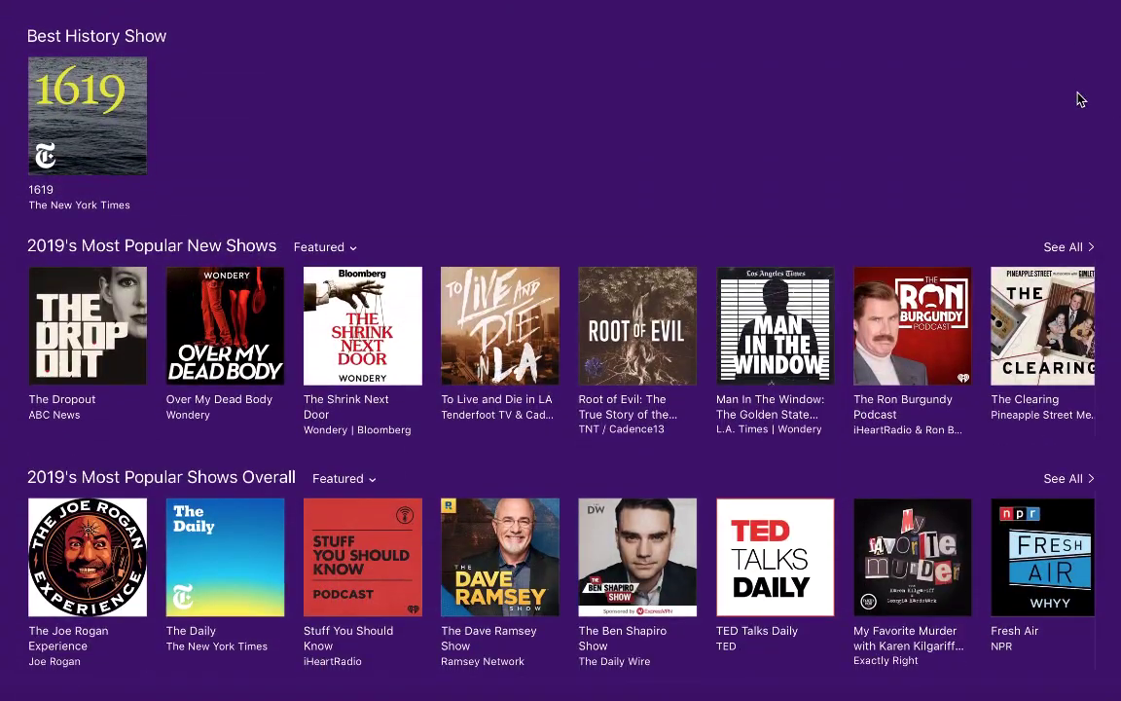
scroll(1078, 99, "down", 2)
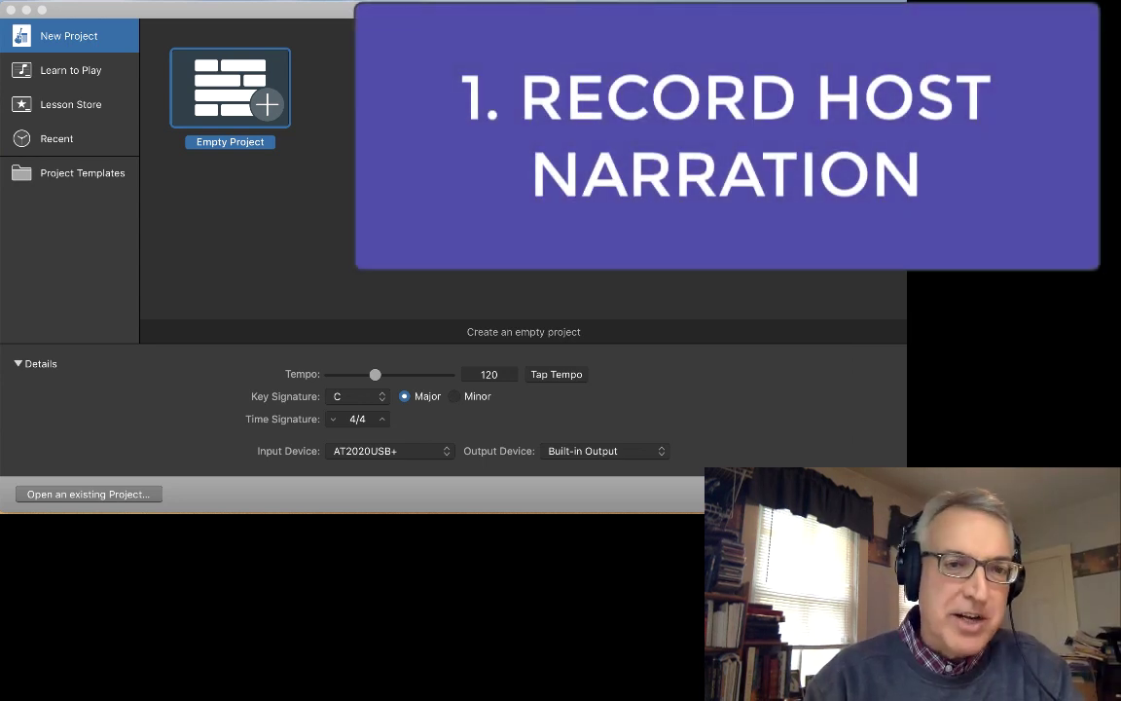
double_click(243, 110)
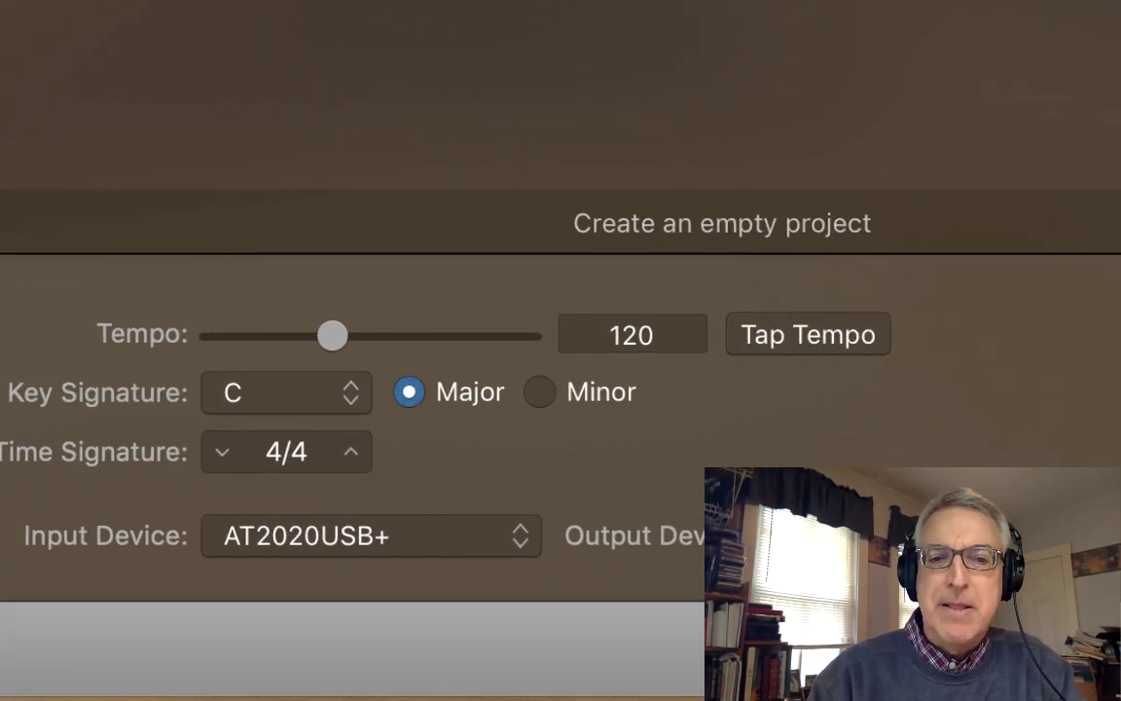
left_click(437, 551)
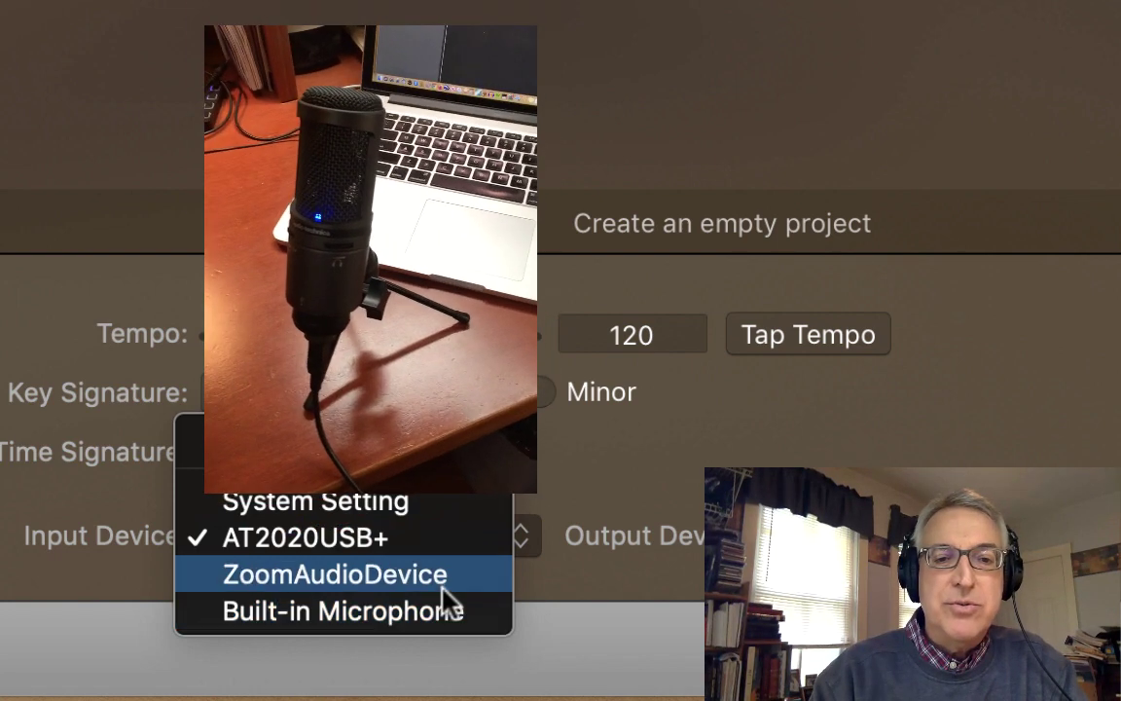
left_click(433, 545)
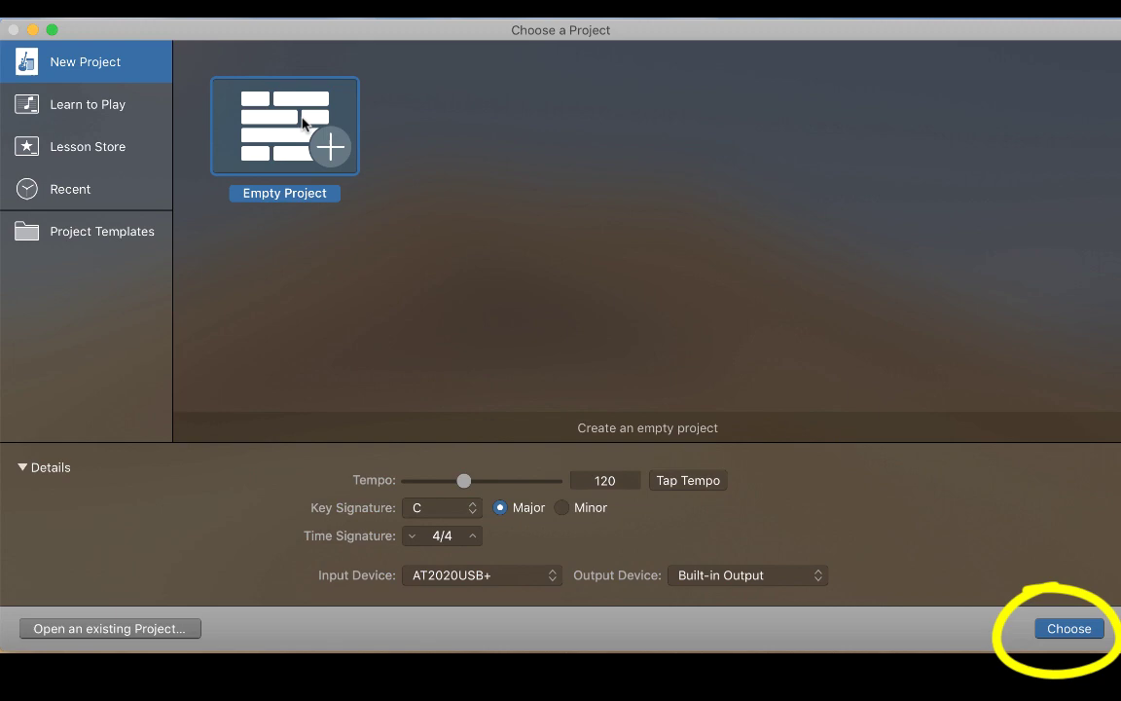
- Create an empty project with one Audio track on Input 1 and instrument monitoring turned off
left_click(1068, 628)
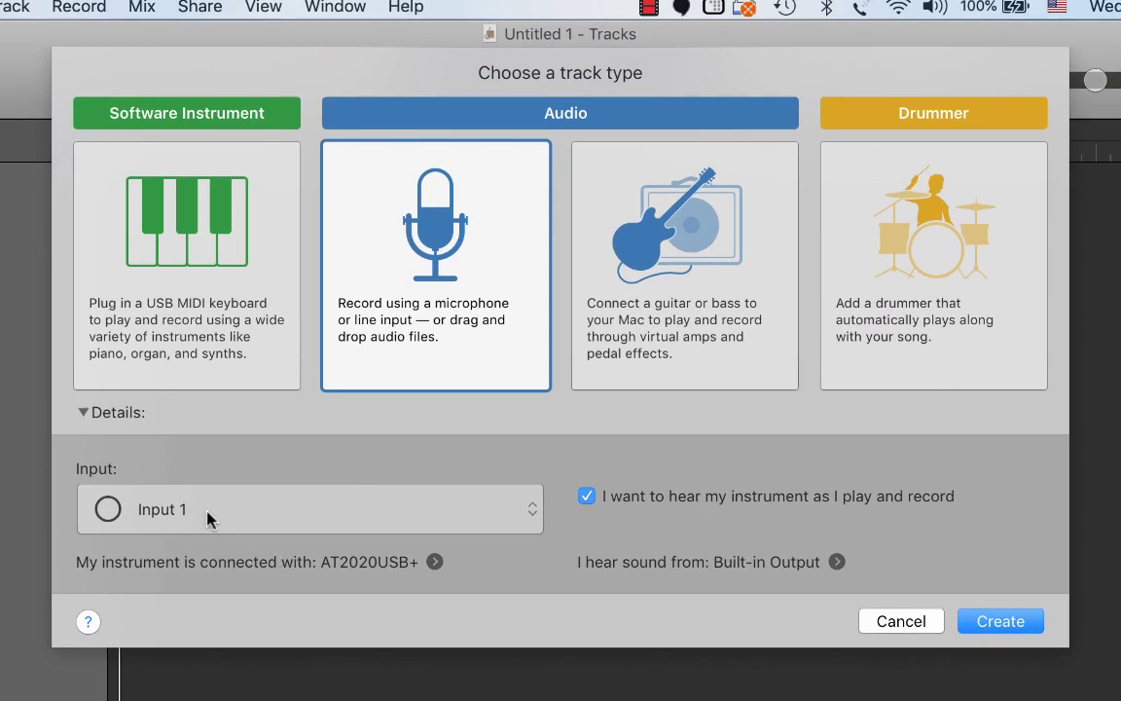
left_click(207, 519)
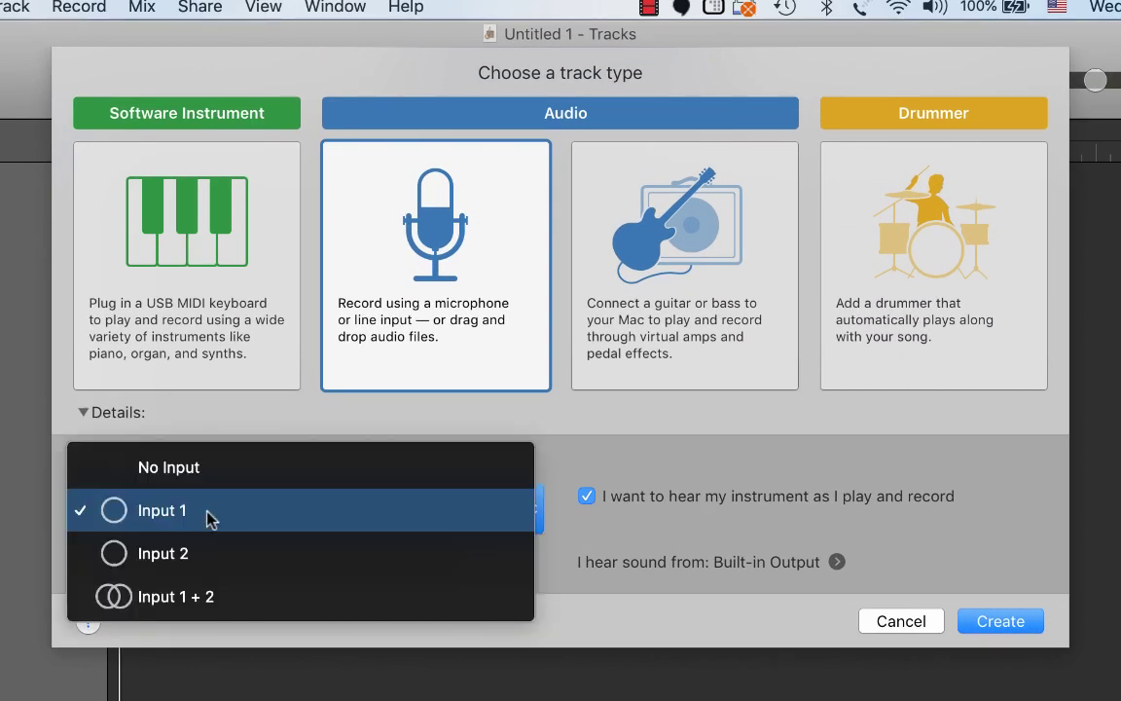
left_click(207, 519)
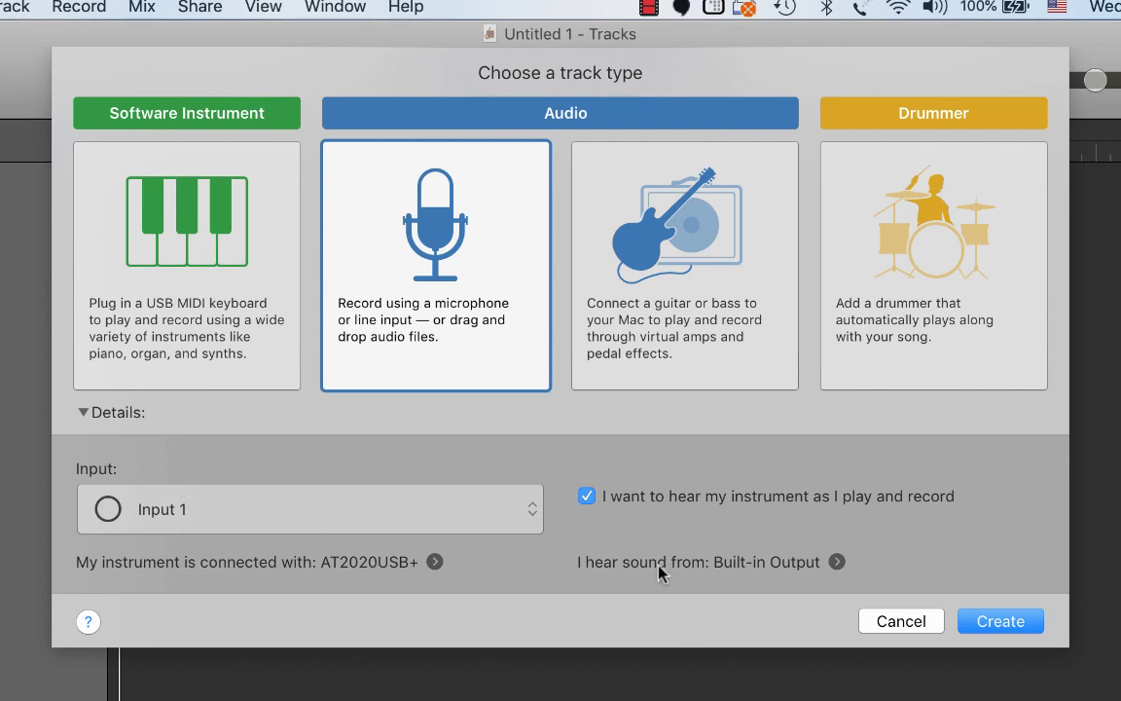
left_click(587, 496)
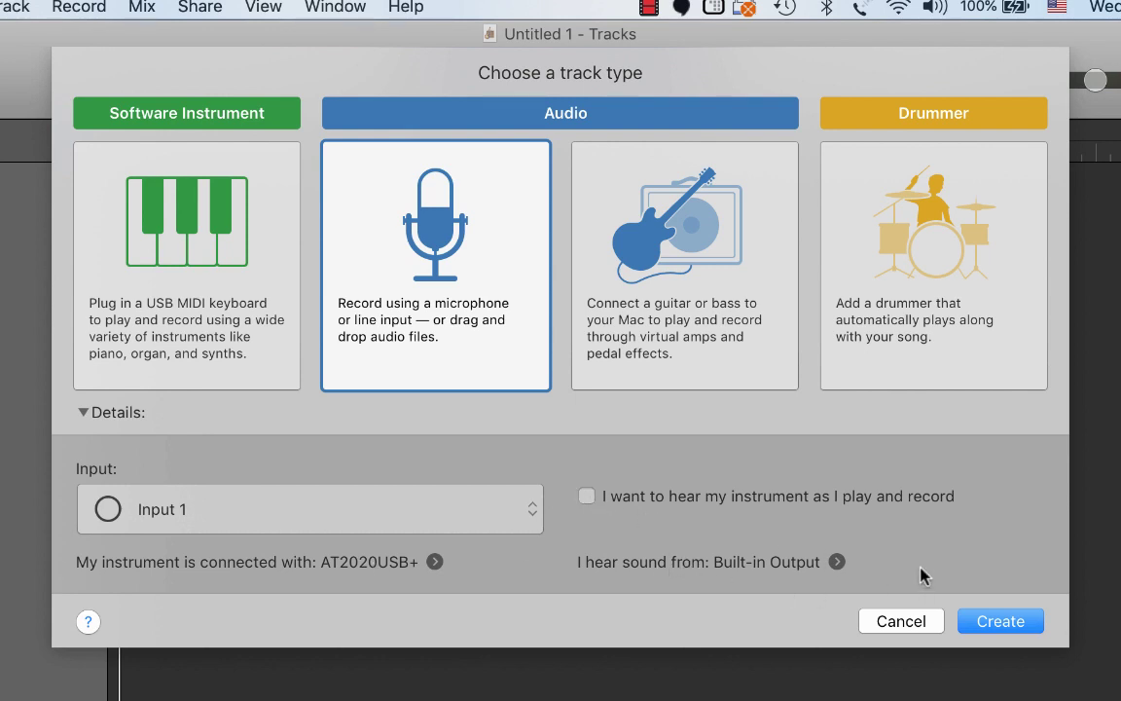
left_click(1002, 621)
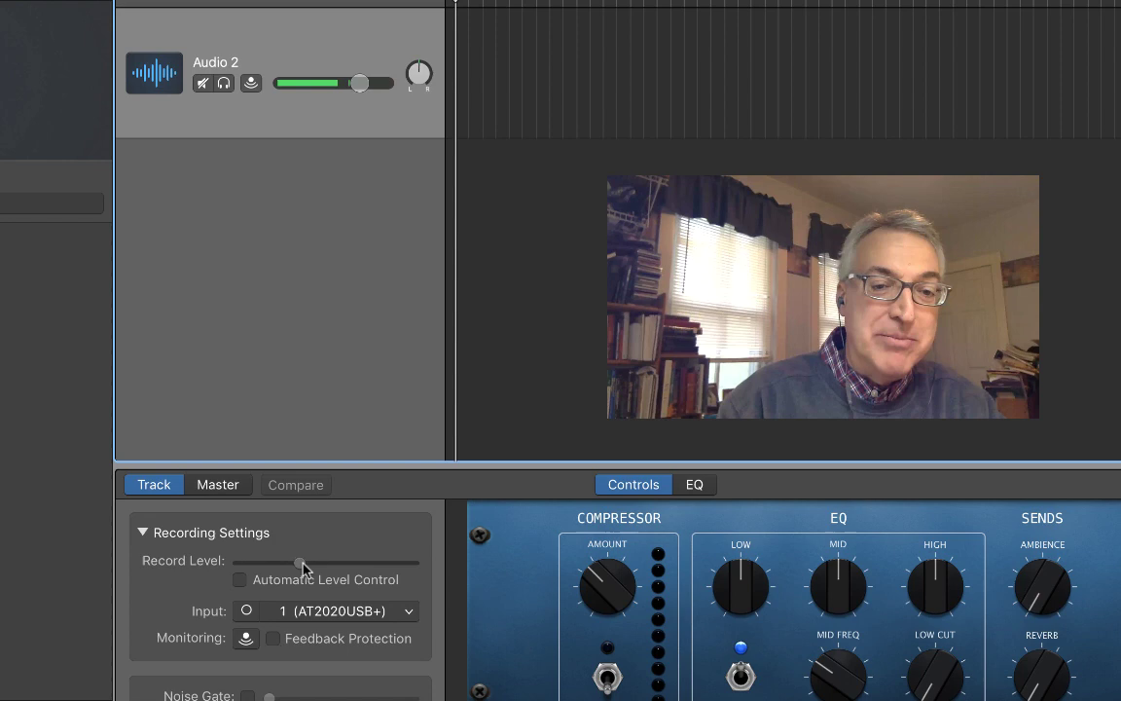
- Raise the microphone's record level, then record a brief spoken narration test take
left_click_drag(302, 567, 339, 568)
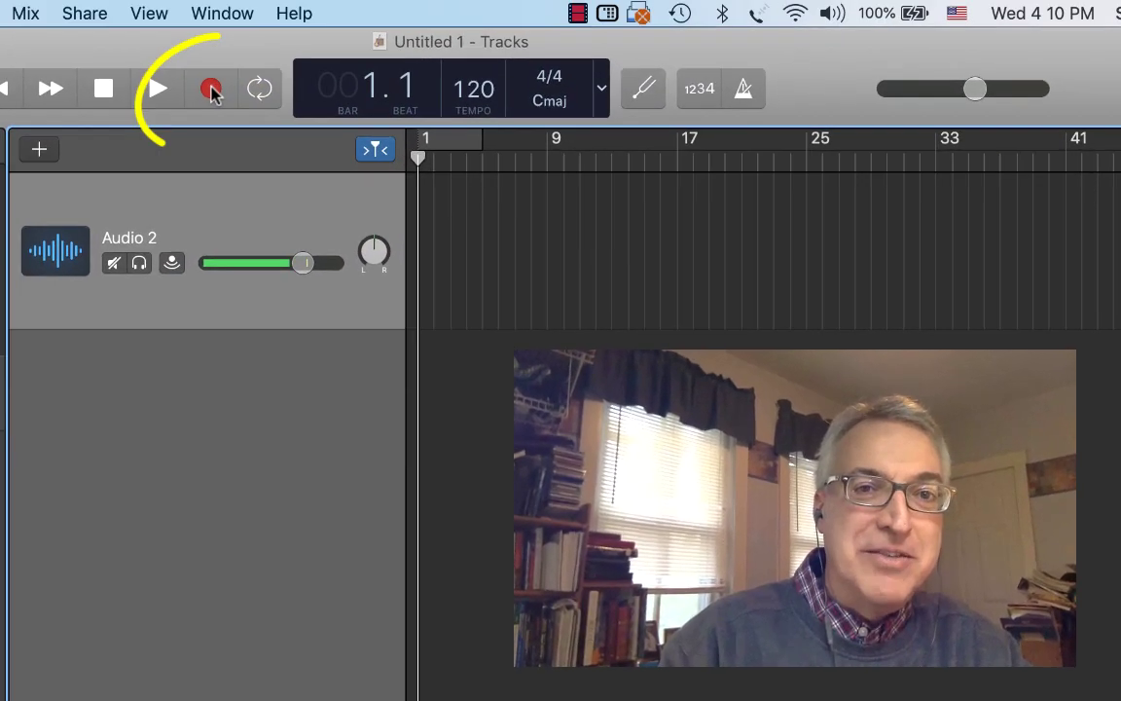
left_click(239, 6)
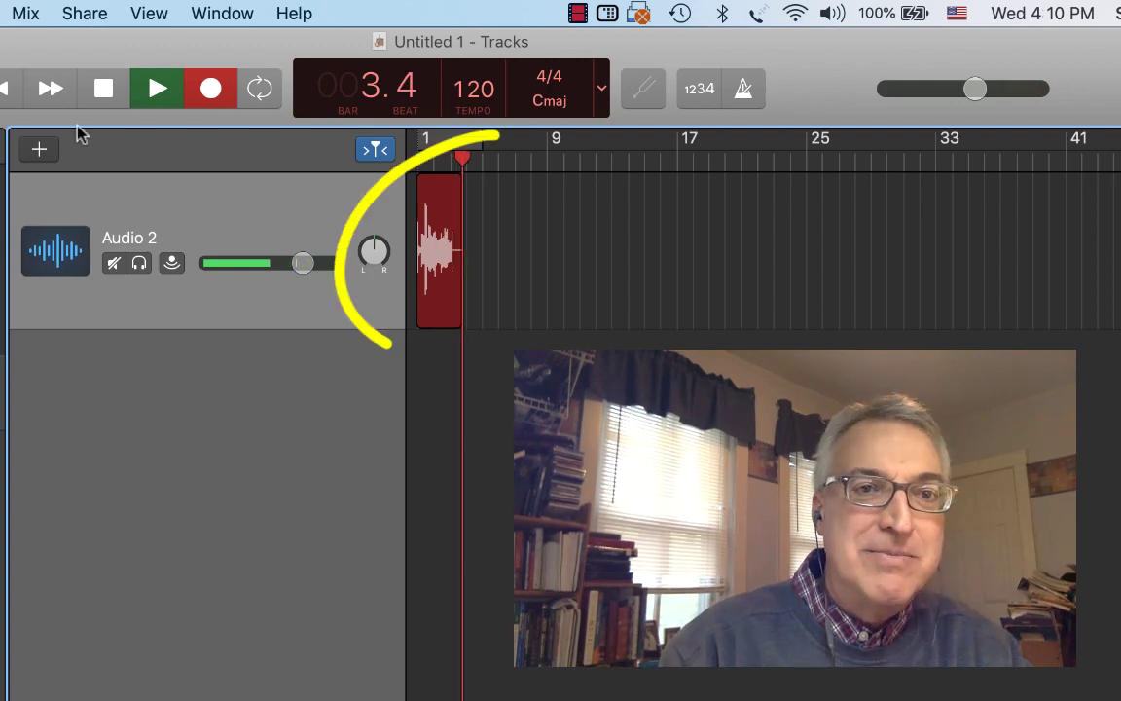
left_click(103, 89)
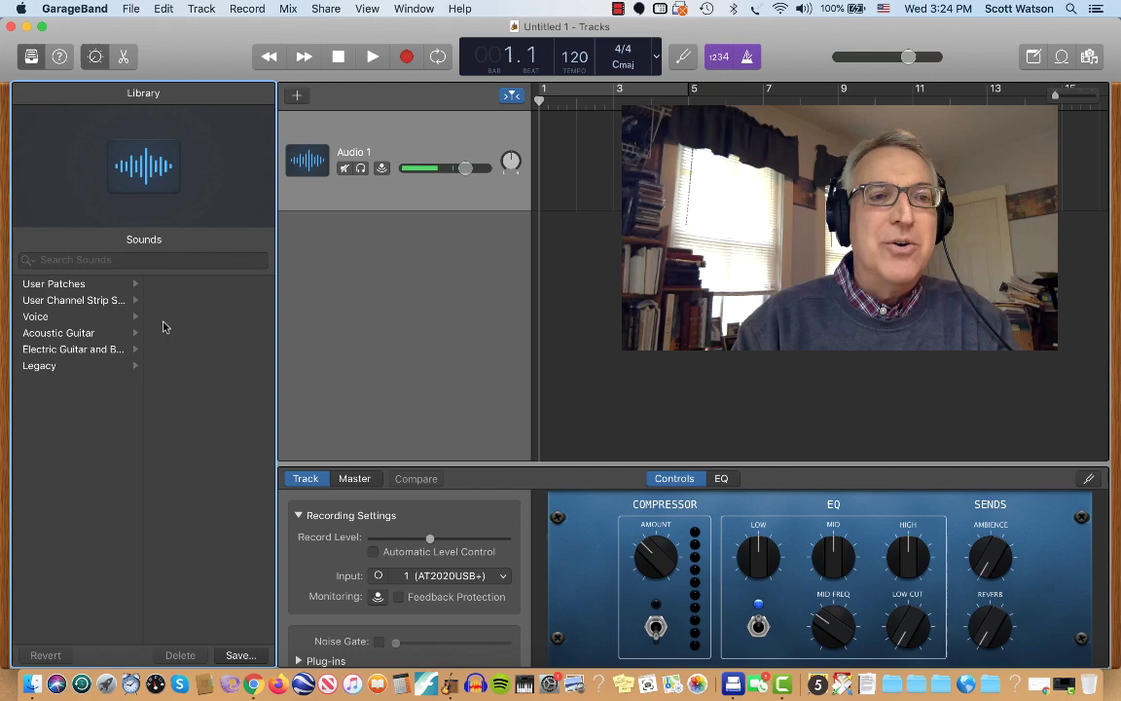
- Apply the Voice > Narration Vocal preset, then hide the Library and Smart Controls
left_click(69, 319)
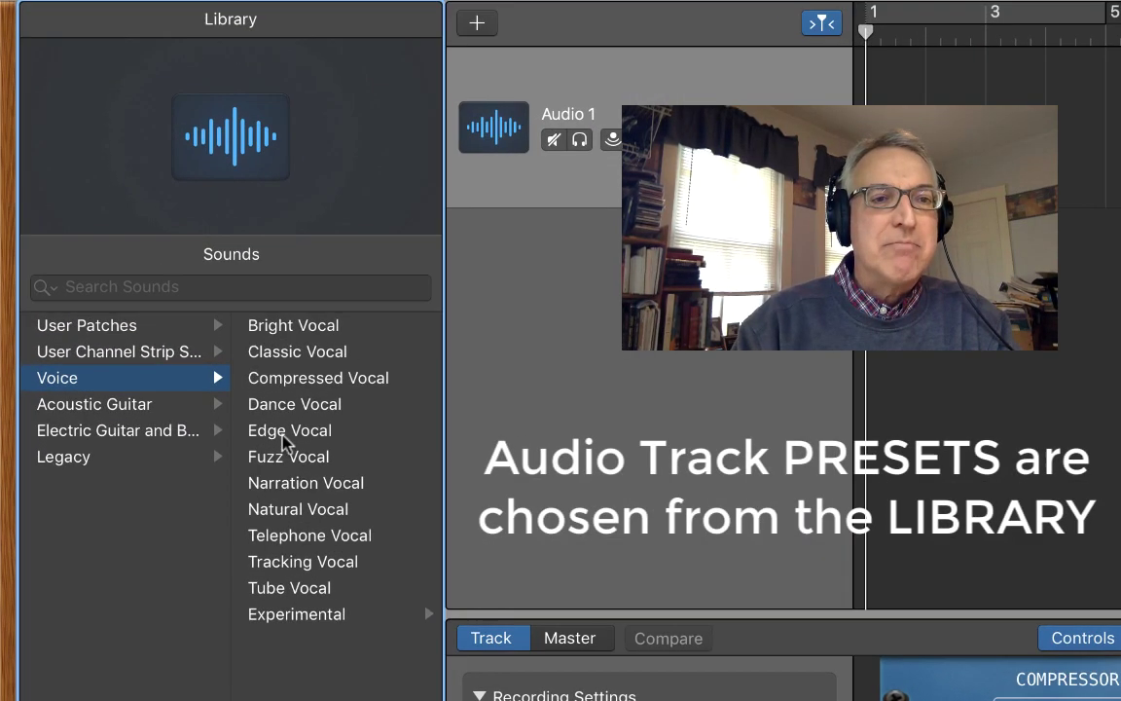
left_click(338, 487)
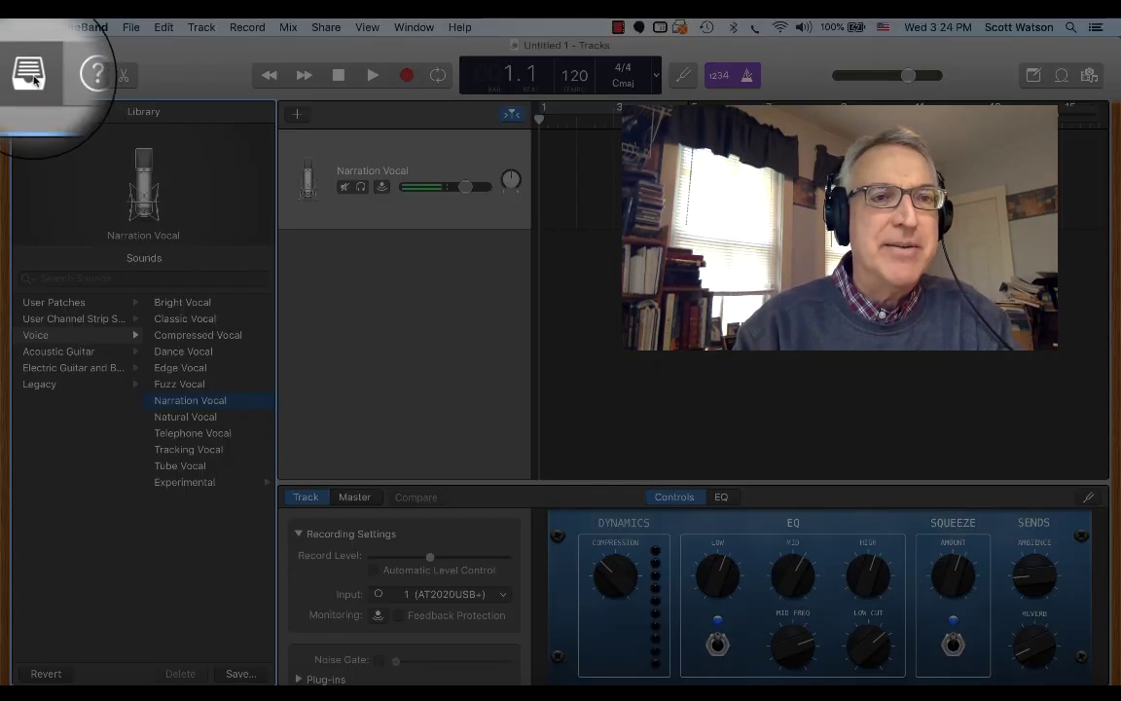
left_click(32, 76)
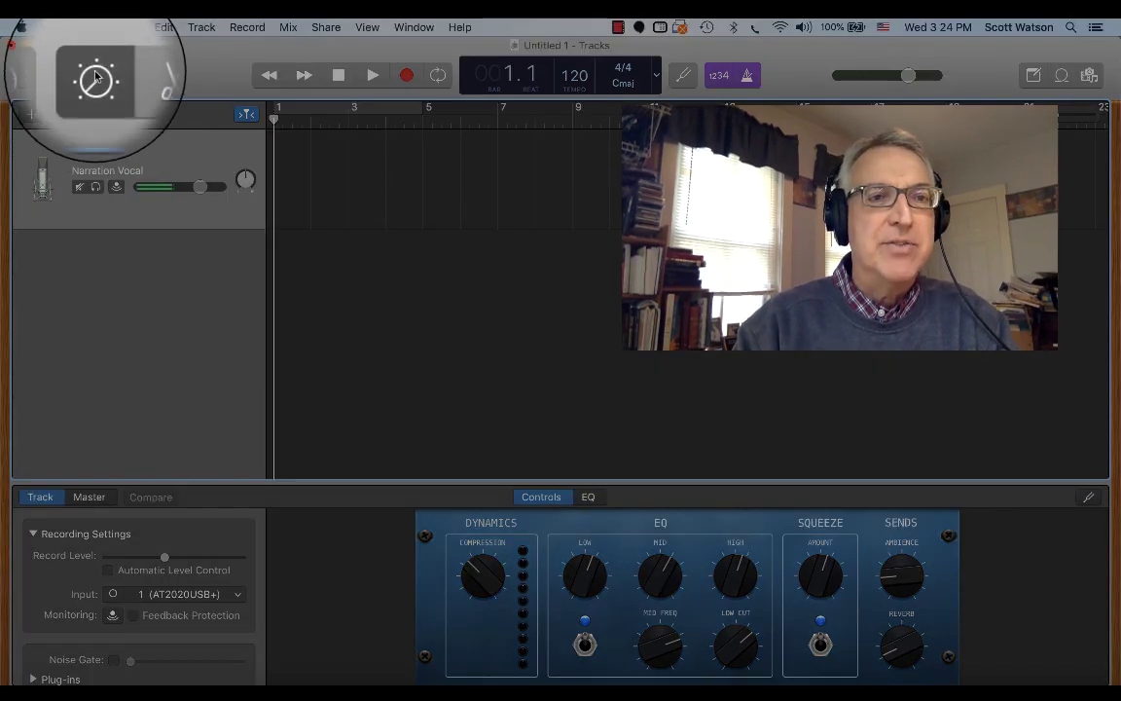
left_click(96, 75)
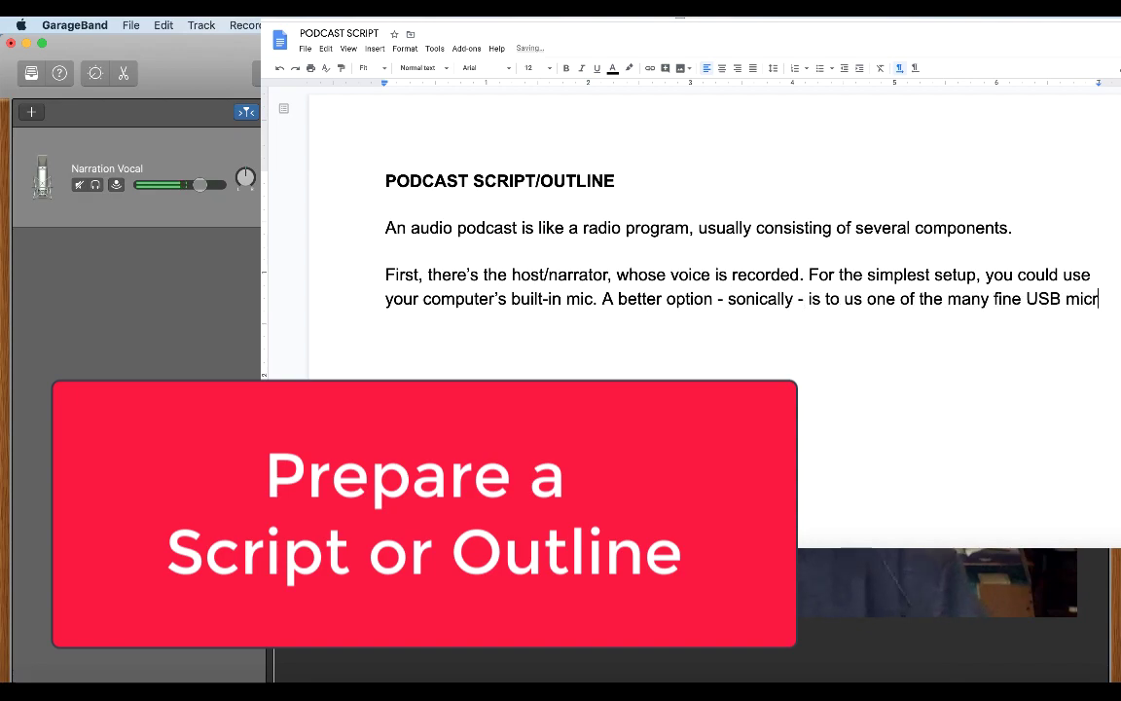
- Finish with 'condenser or dynamic mic and an audio interface.' and begin 'A couple things you'll want to do before you'
type("condenser or dynamic mic and an audio i")
type("nterface.")
key("Return")
key("Return")
type("A couple things you'll want to do before you")
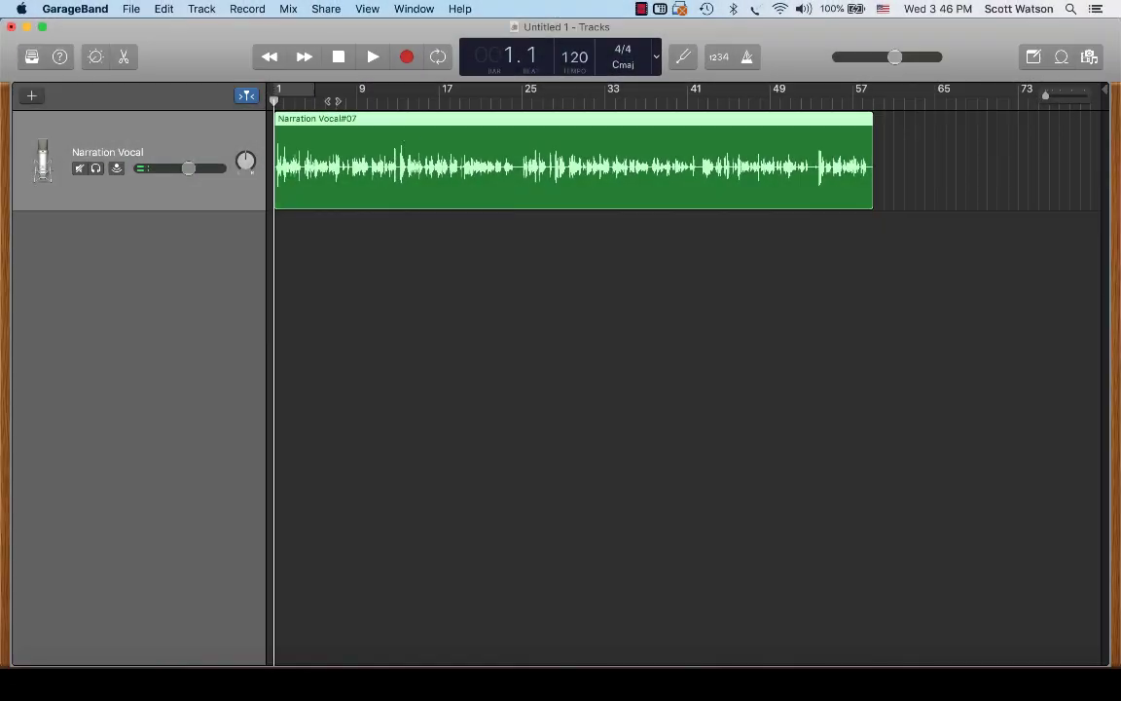
- Split the narration recording at the playhead at bar 7 and again further along the timeline
left_click_drag(274, 100, 340, 105)
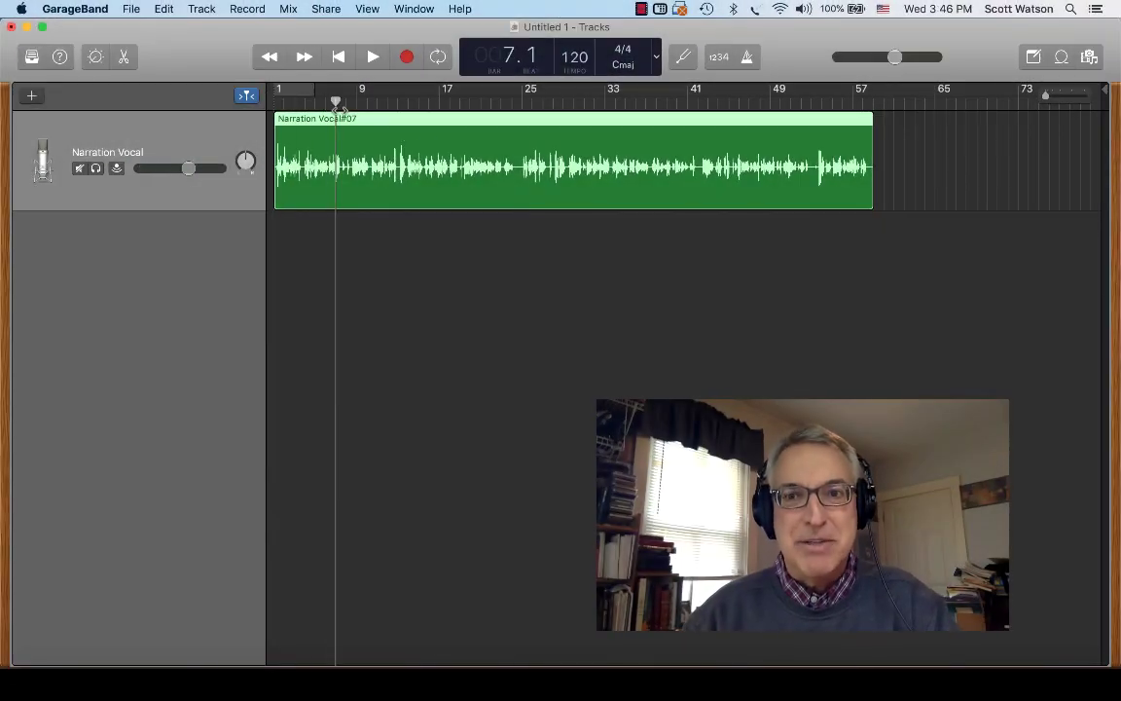
left_click(165, 9)
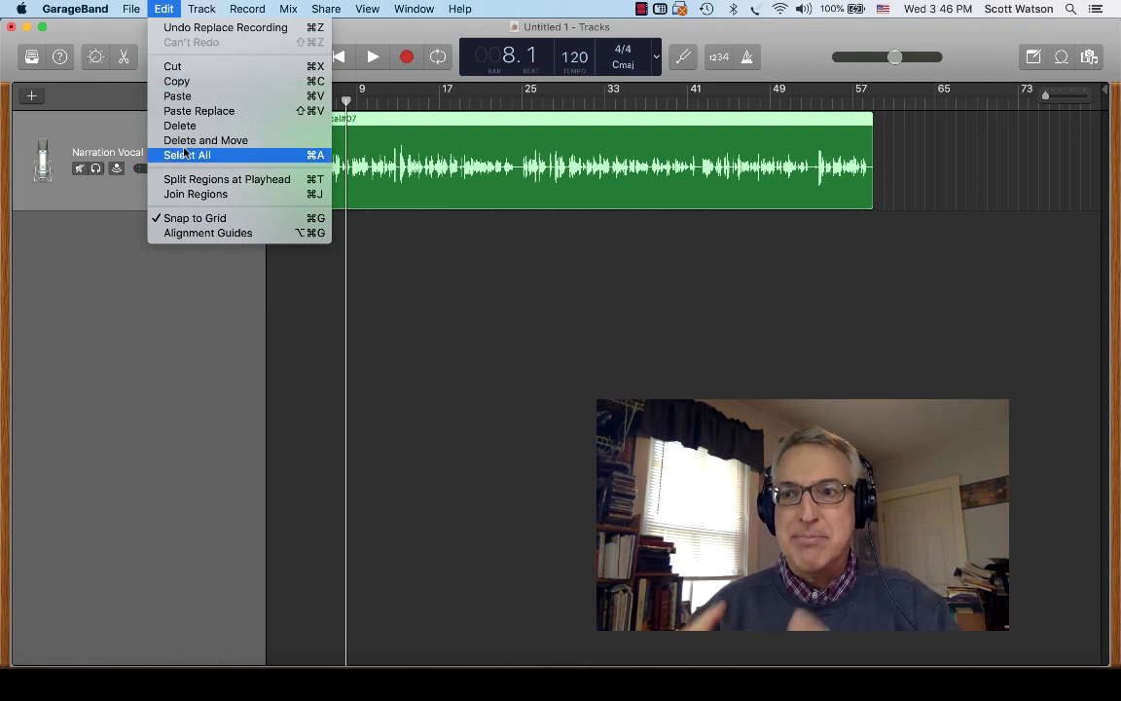
left_click(184, 179)
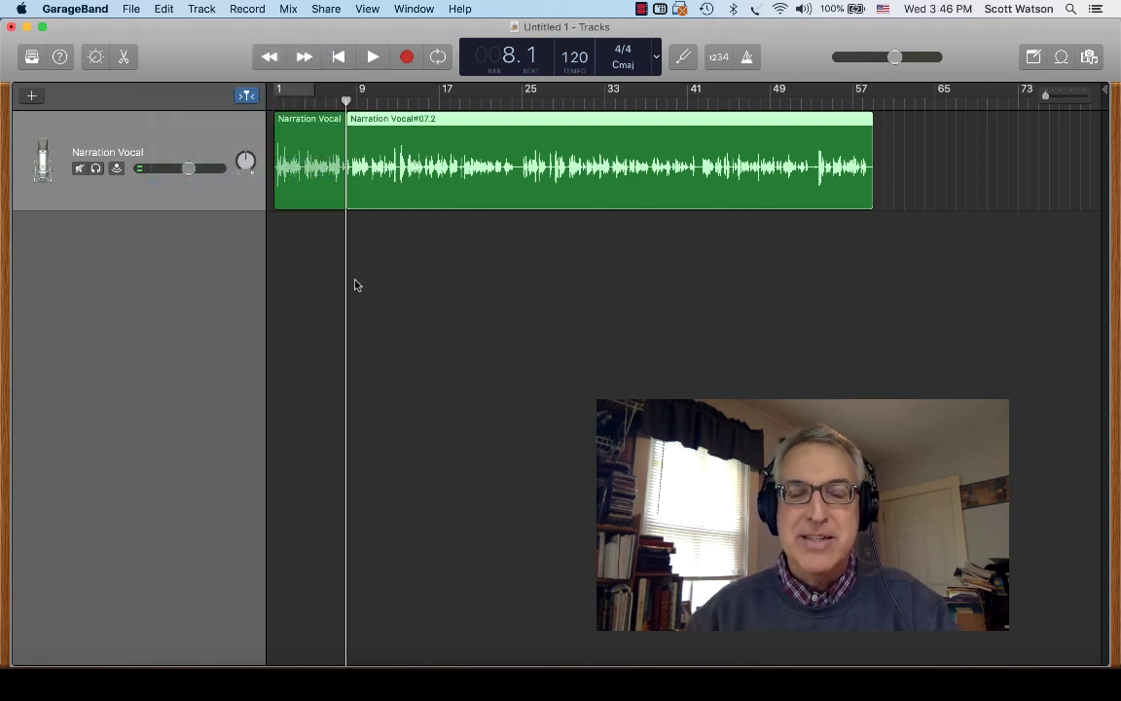
left_click_drag(346, 98, 511, 98)
left_click(163, 9)
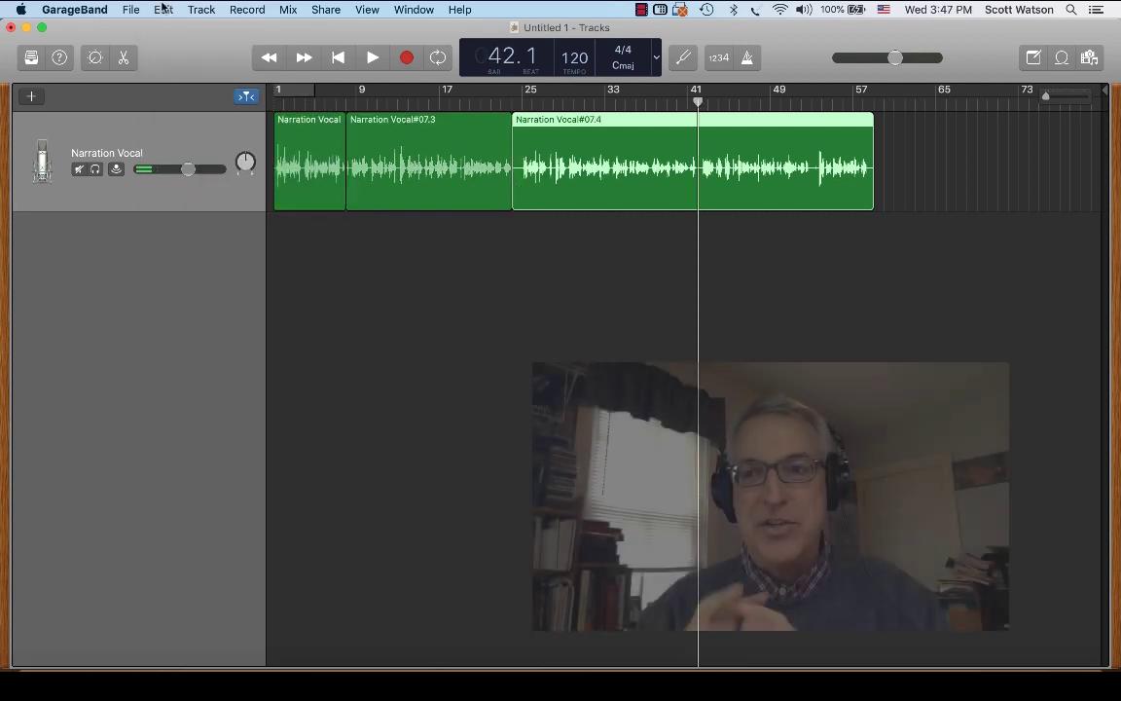
key("super+t")
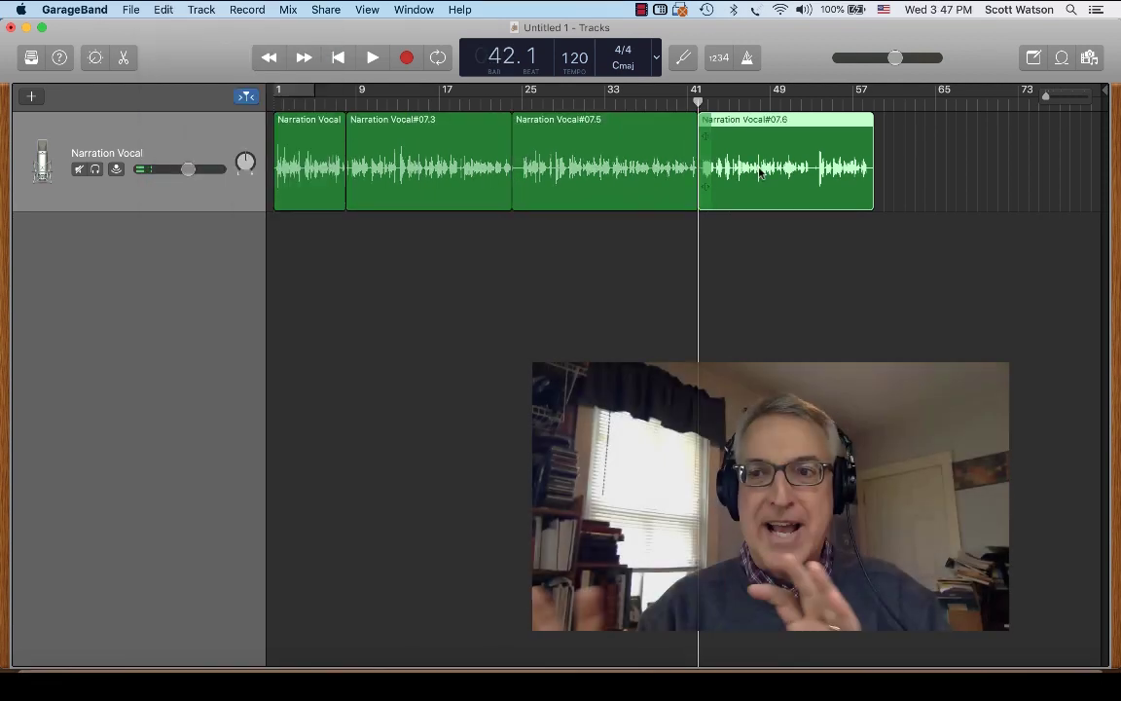
- Drag the later narration pieces right, to about bars 64 and 45, leaving gaps between regions
left_click_drag(760, 166, 946, 166)
left_click(623, 168)
left_click_drag(623, 168, 757, 167)
left_click_drag(450, 151, 522, 151)
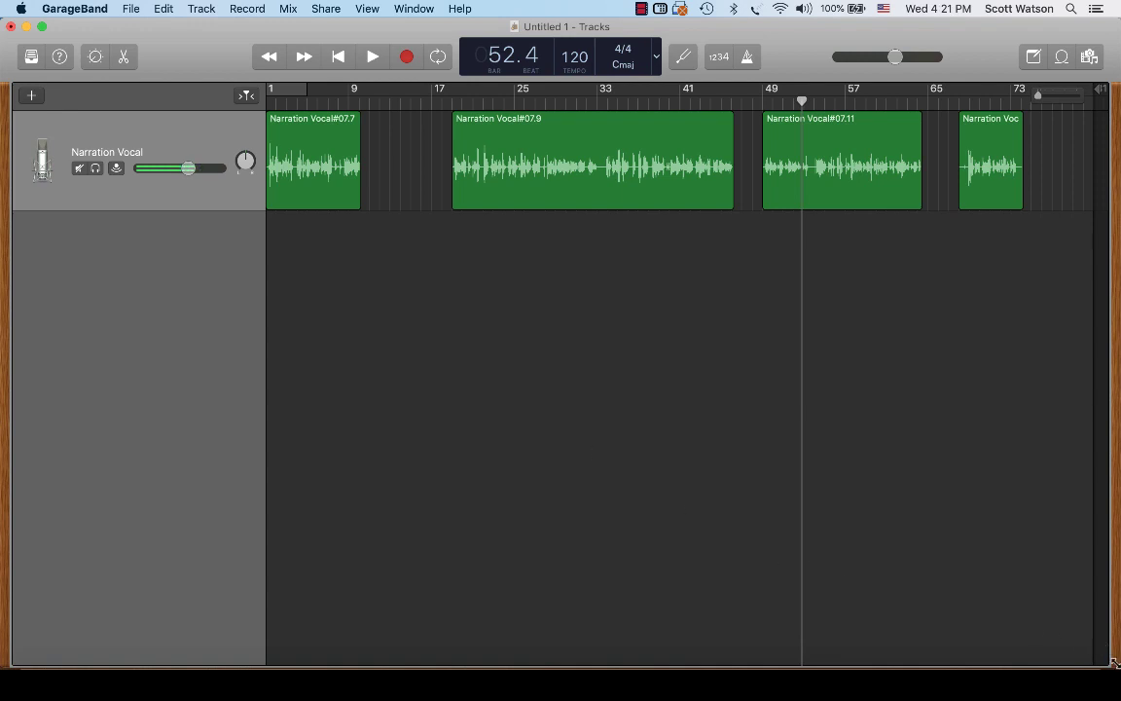
- Drag Terracotta Warriors.mp3 from Finder below the Narration Vocal track as a new music track
left_click_drag(1114, 662, 905, 643)
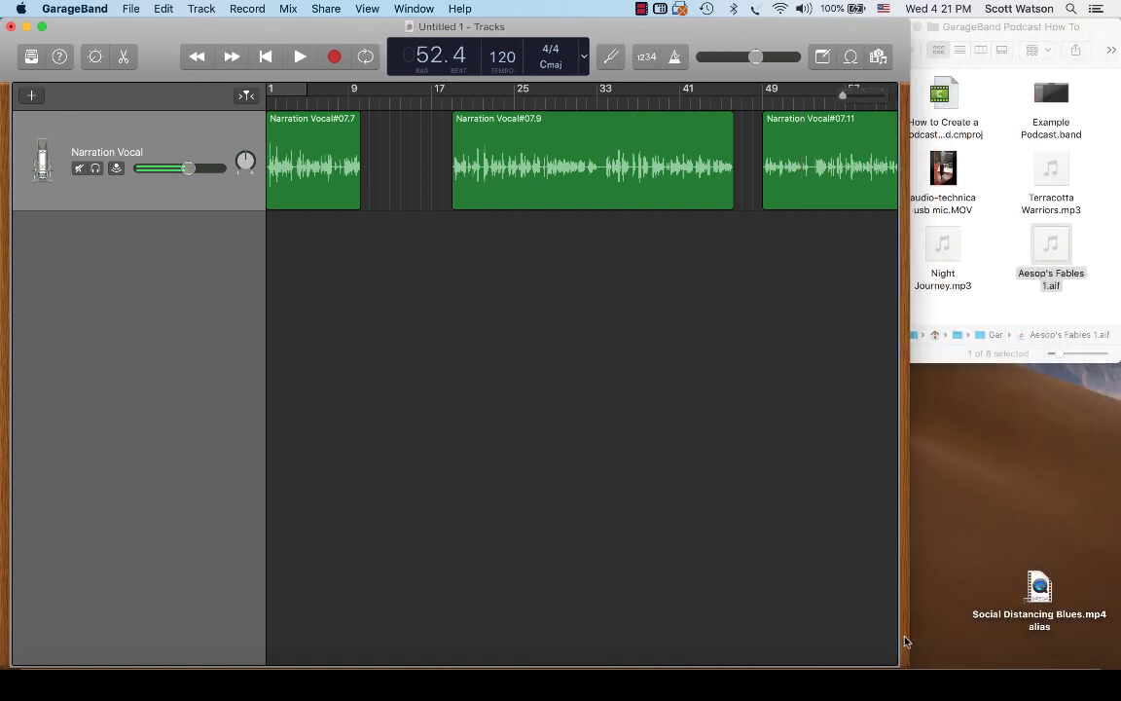
left_click_drag(1062, 172, 333, 302)
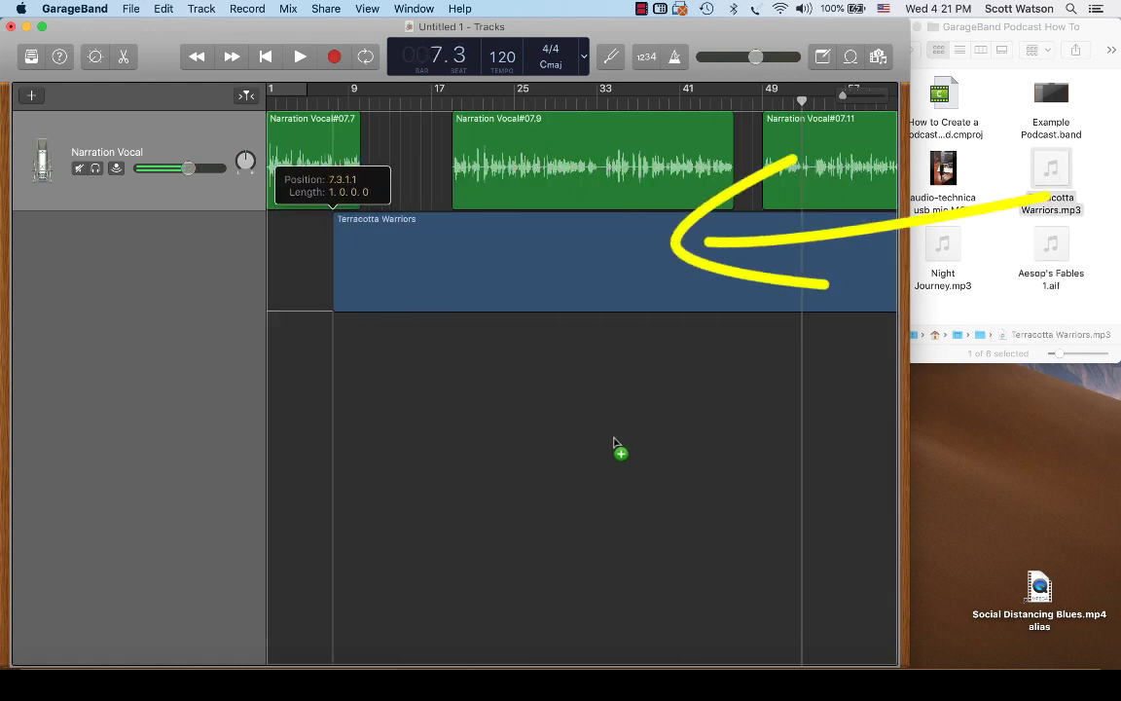
left_click_drag(614, 443, 614, 443)
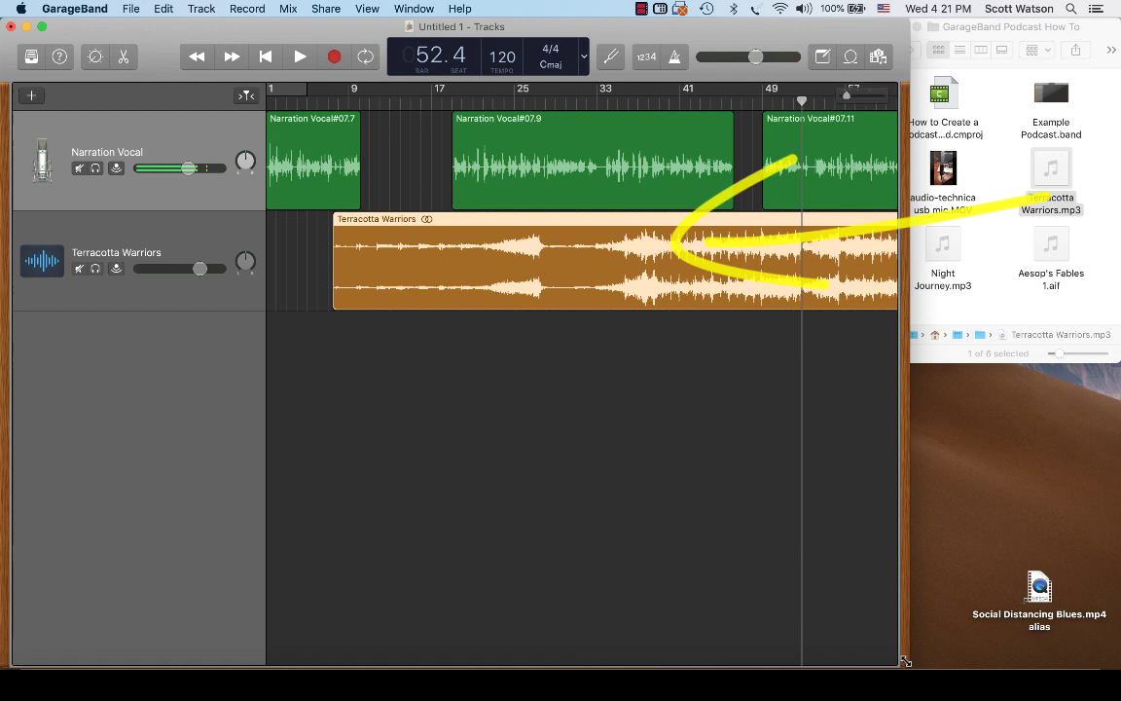
left_click_drag(910, 634, 1118, 658)
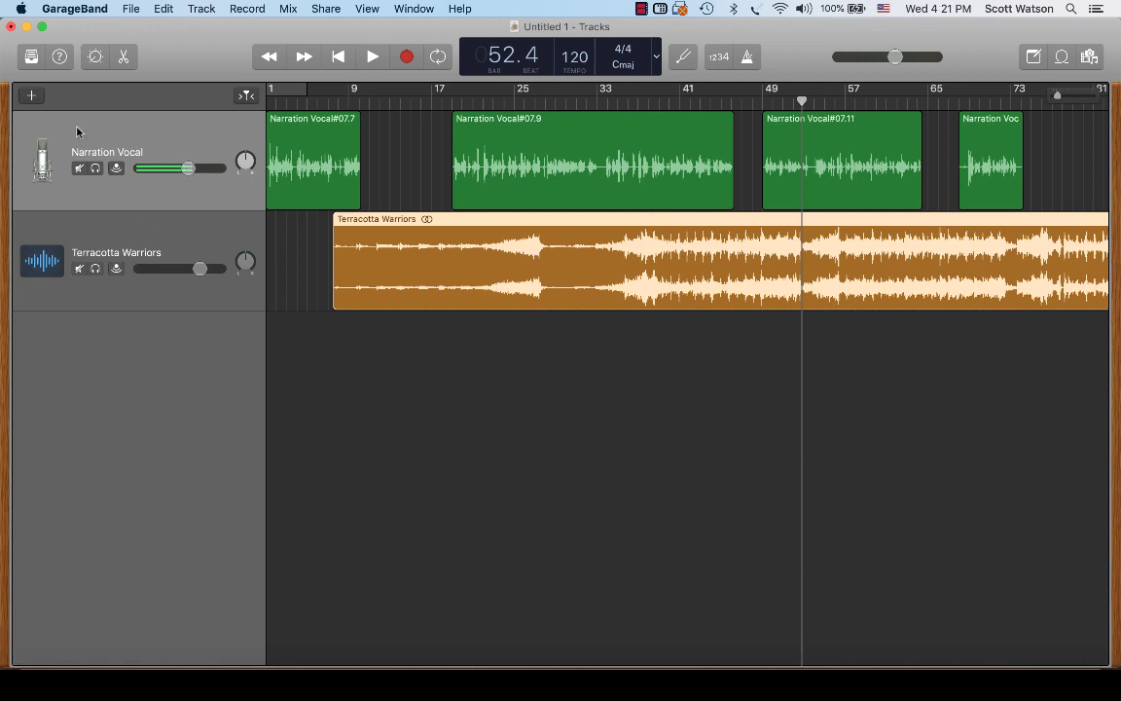
scroll(518, 353, "right", 15)
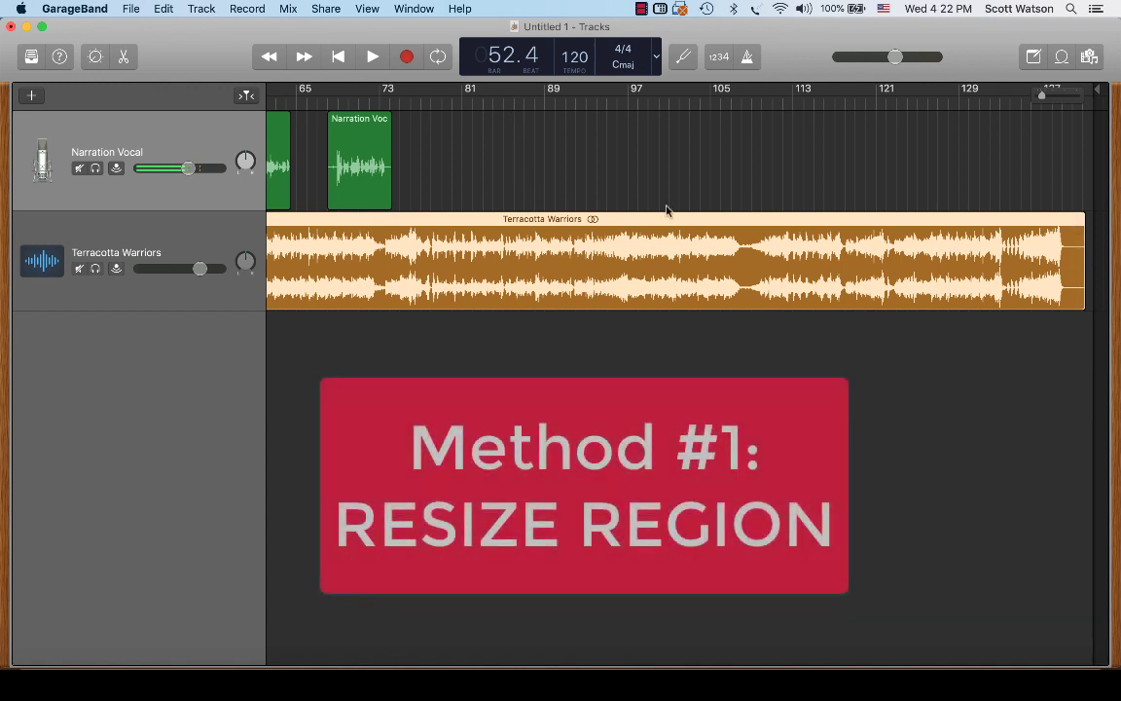
- Trim both edges of the Terracotta Warriors region to a short clip from about bar 8 to 21
left_click_drag(1082, 305, 492, 302)
scroll(461, 336, "left", 15)
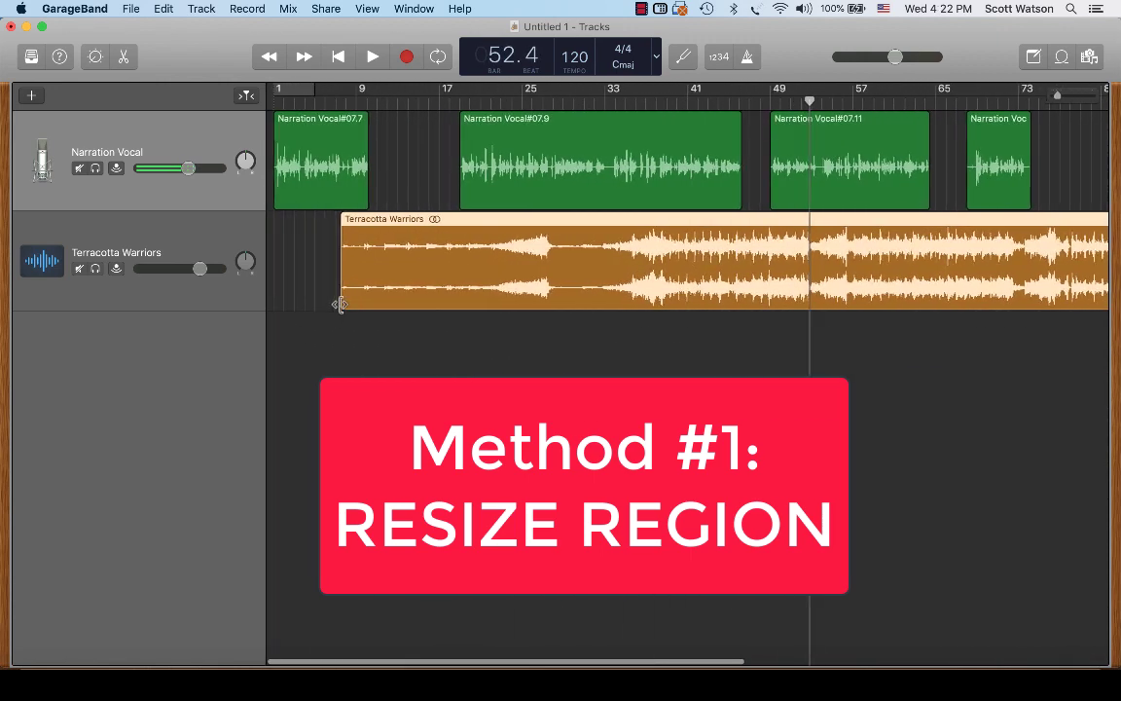
left_click_drag(343, 303, 420, 277)
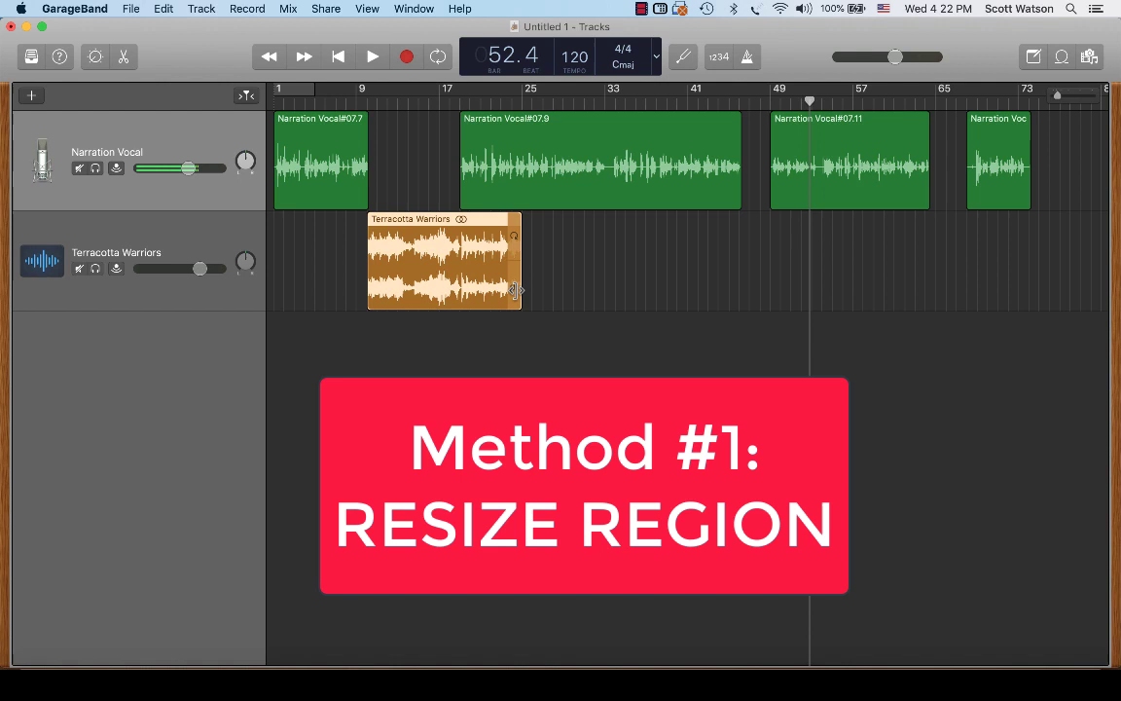
left_click_drag(517, 290, 470, 290)
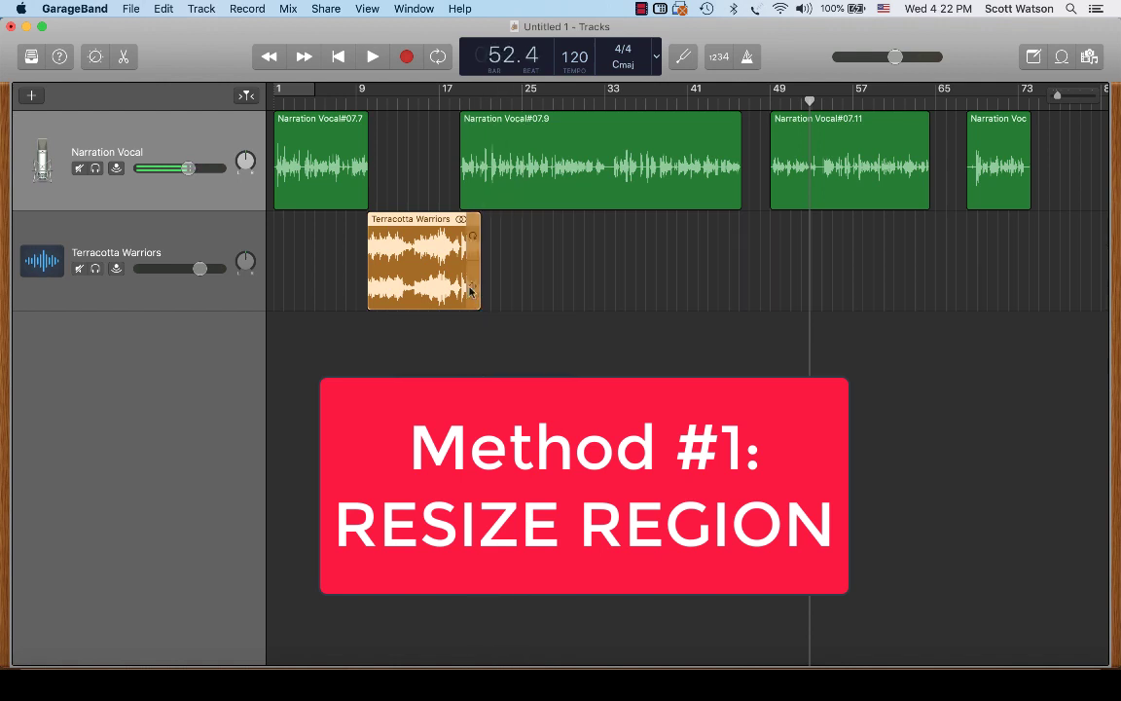
left_click_drag(370, 296, 345, 300)
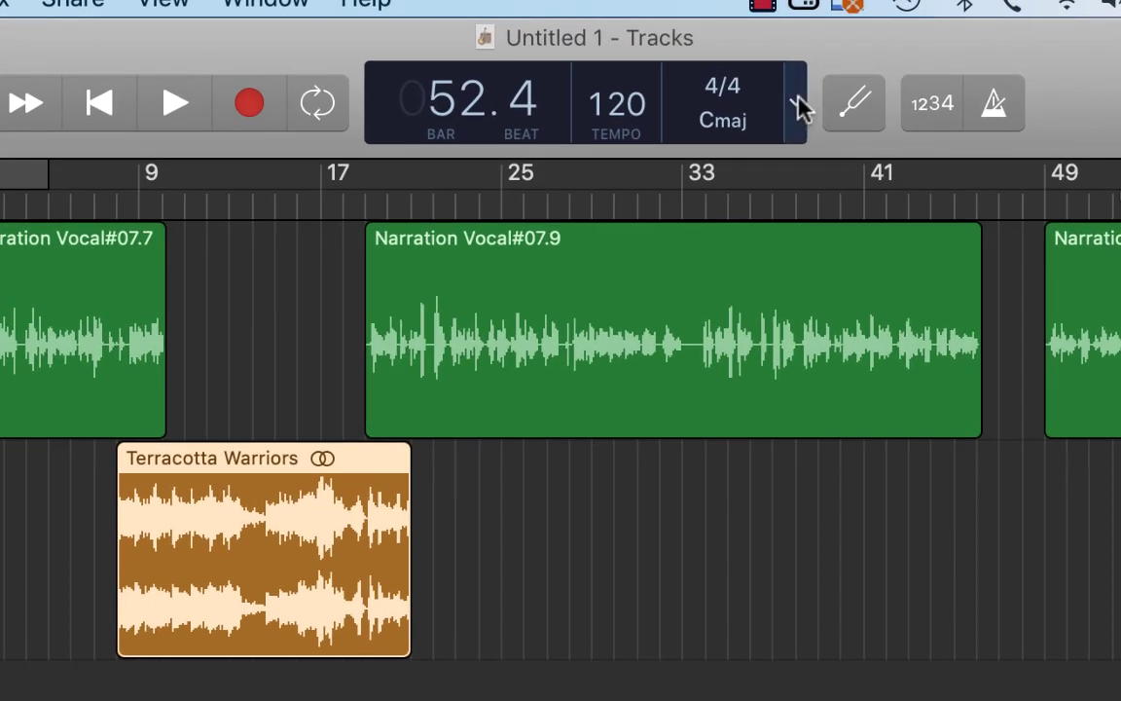
- Switch the LCD to Time display and undo the edits back to the full-length Terracotta Warriors region
left_click(797, 105)
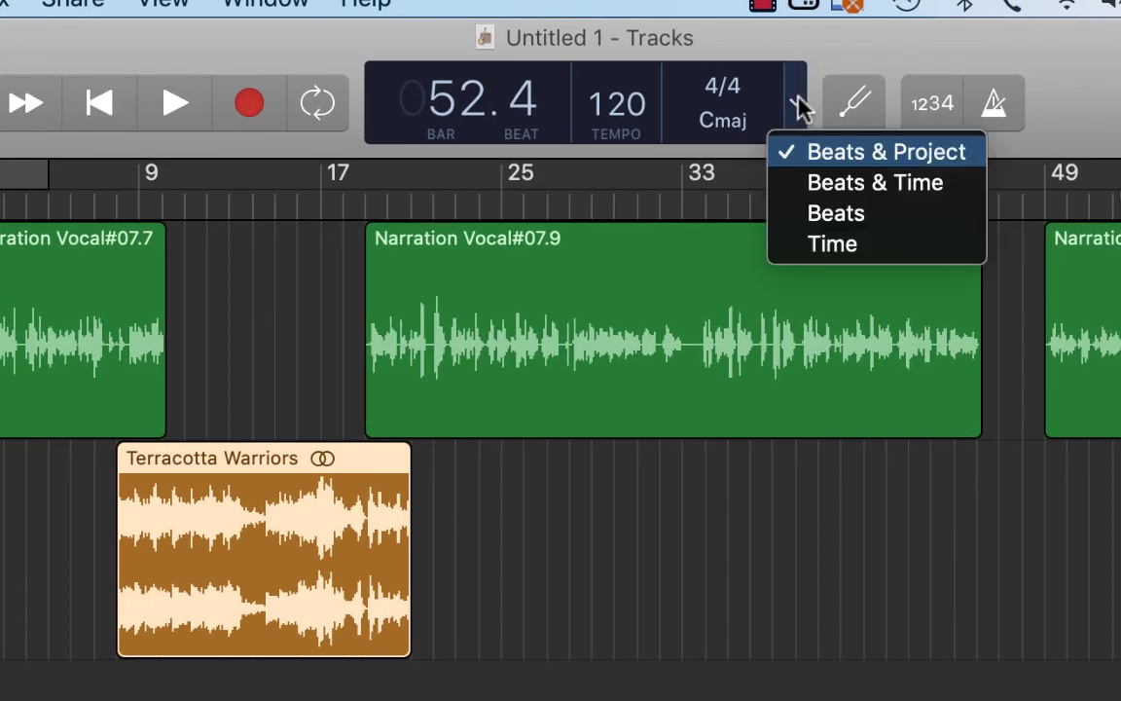
left_click(826, 244)
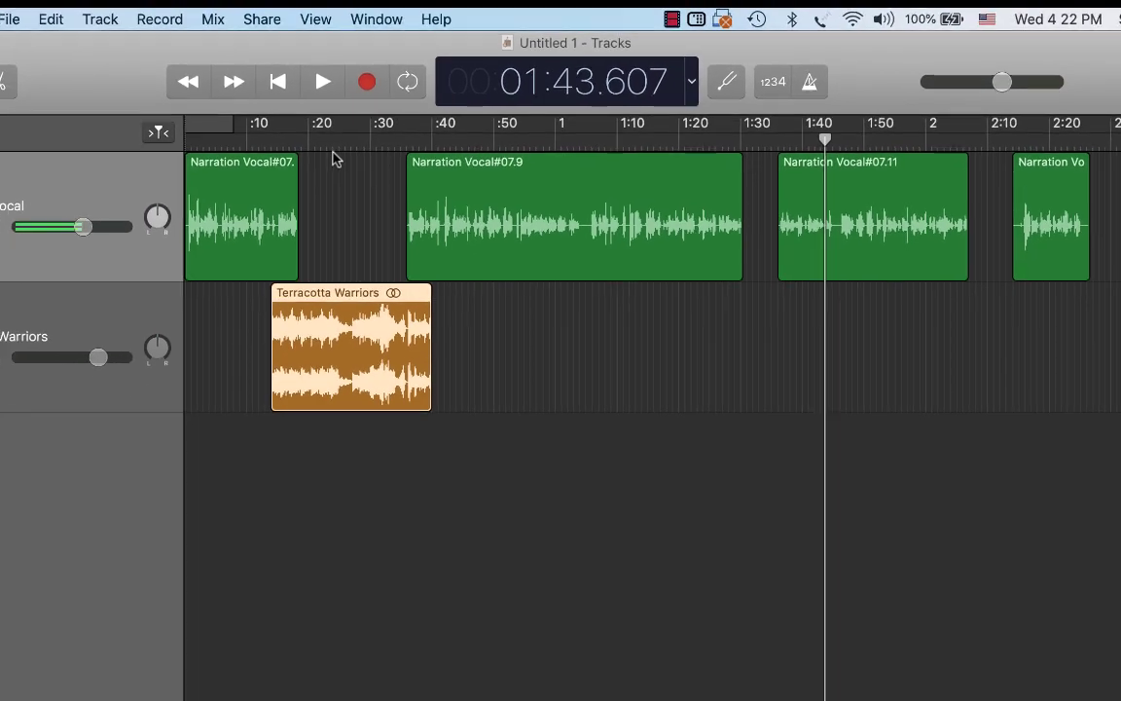
left_click_drag(378, 274, 400, 263)
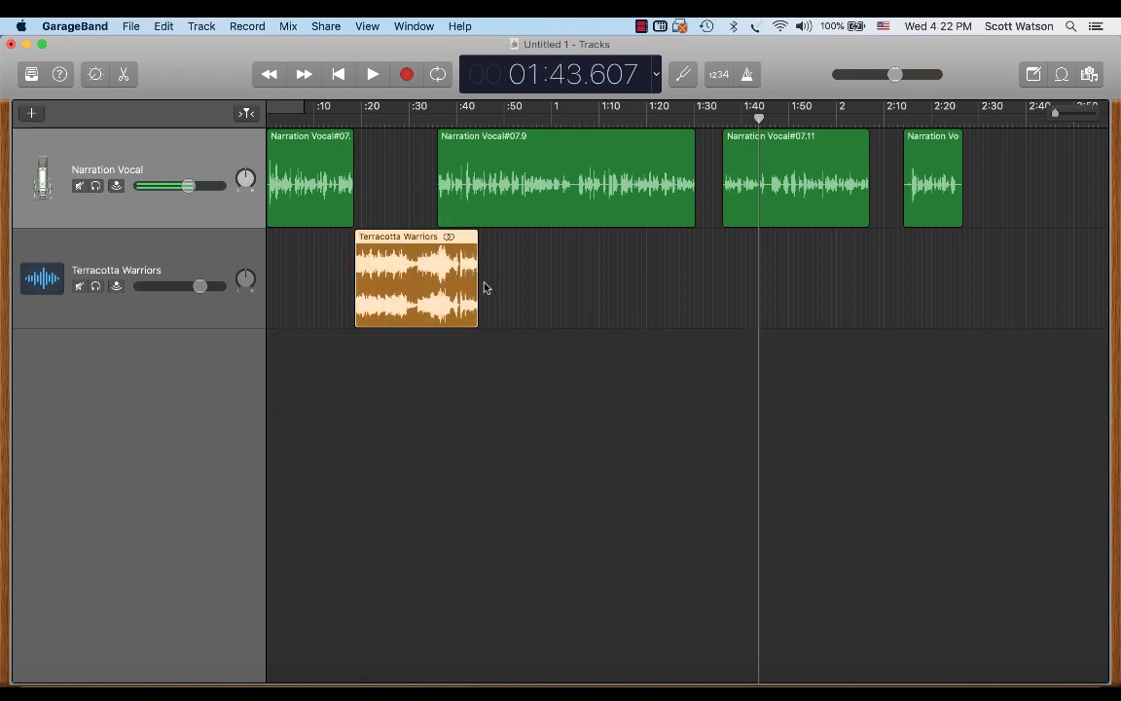
key("super+z")
key("super+z")
key("super+z")
key("super+z")
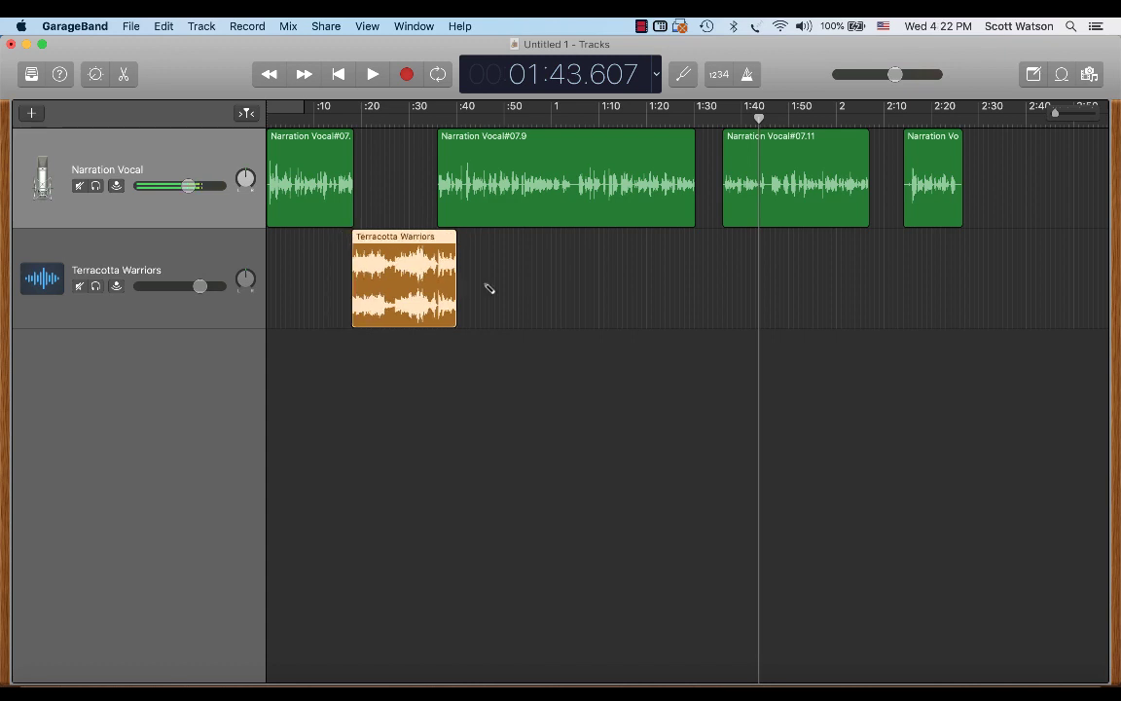
key("super+z")
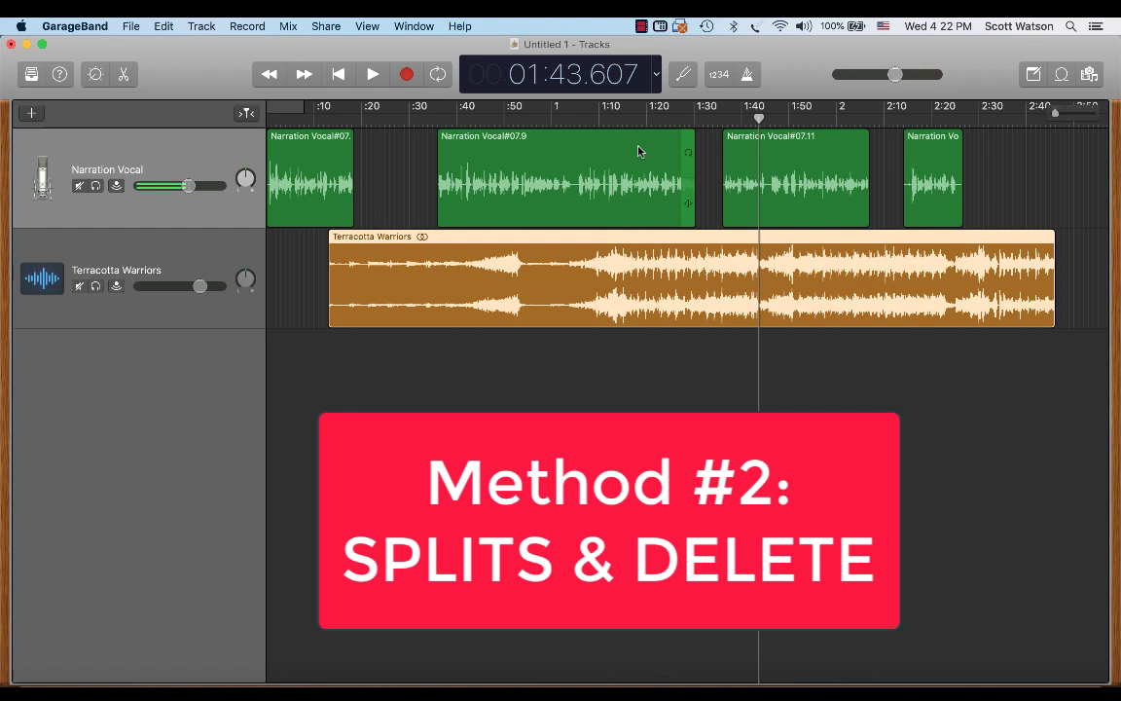
- Split the Terracotta Warriors music at 1:18.629 and delete the part before it
left_click(641, 109)
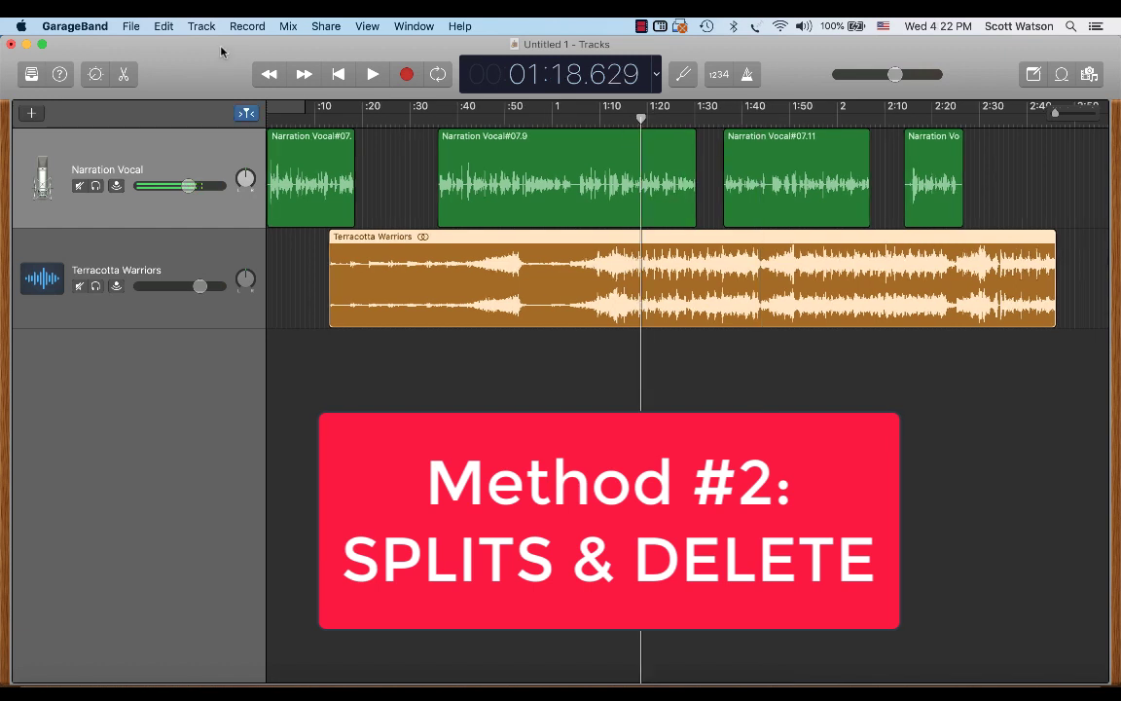
left_click(164, 26)
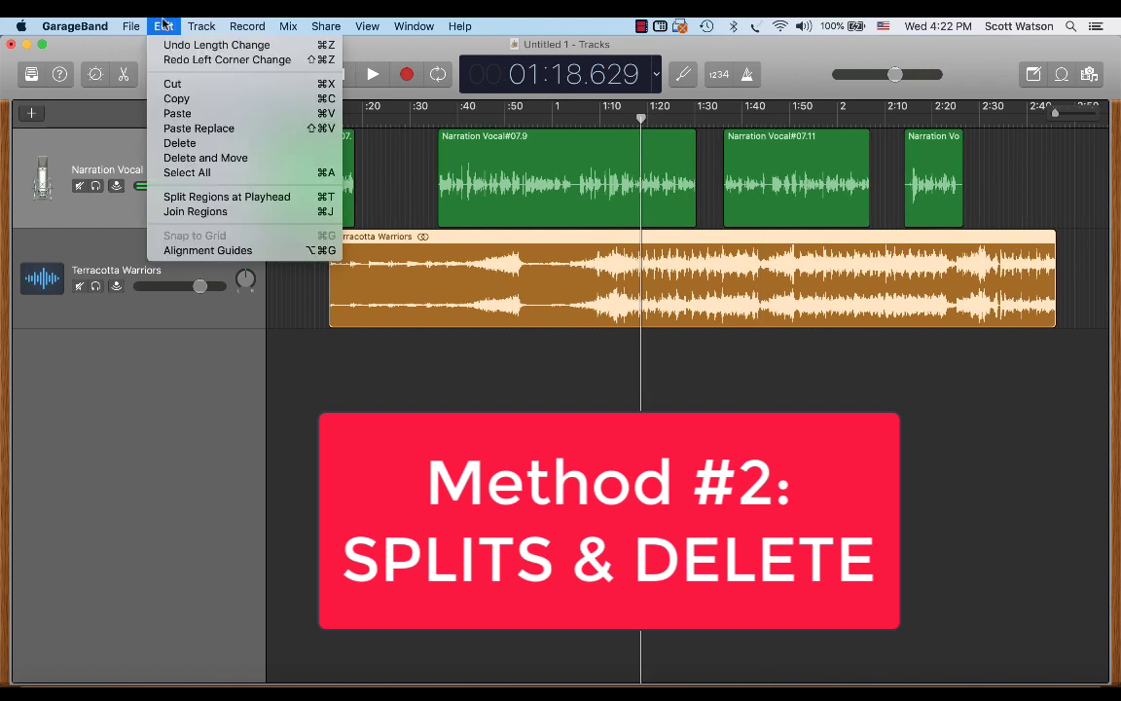
left_click(181, 179)
left_click(460, 295)
key("Delete")
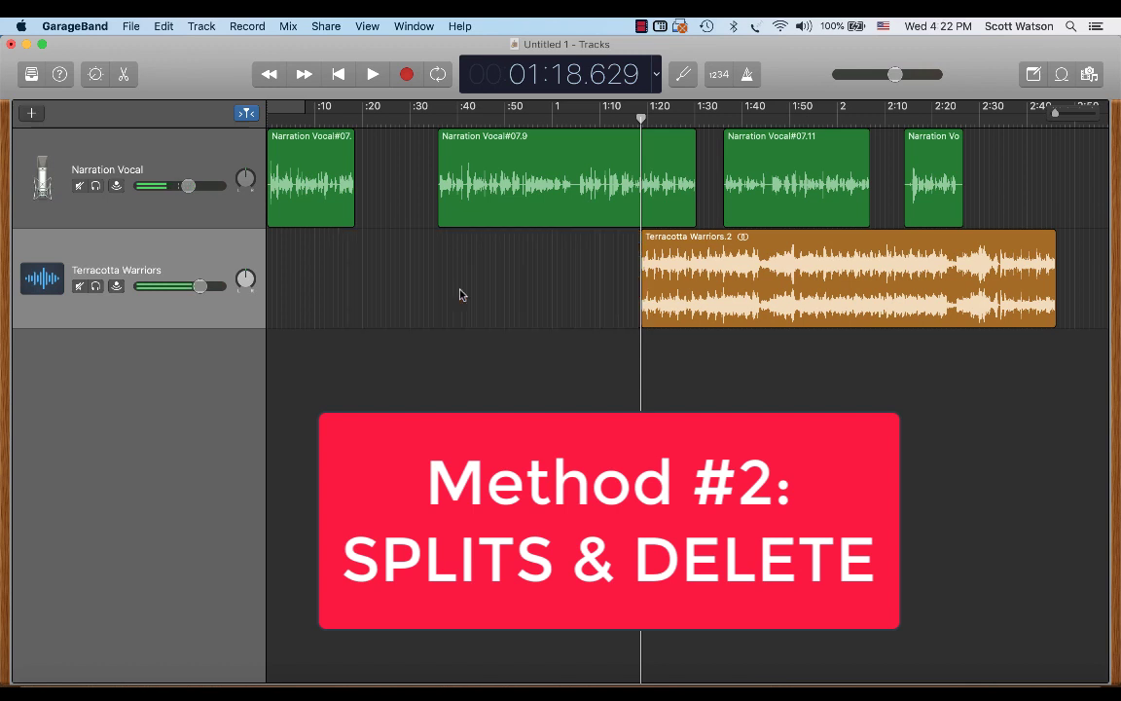
- Split at 1:43, delete the music after it, and move the remaining clip near the timeline start
left_click(691, 109)
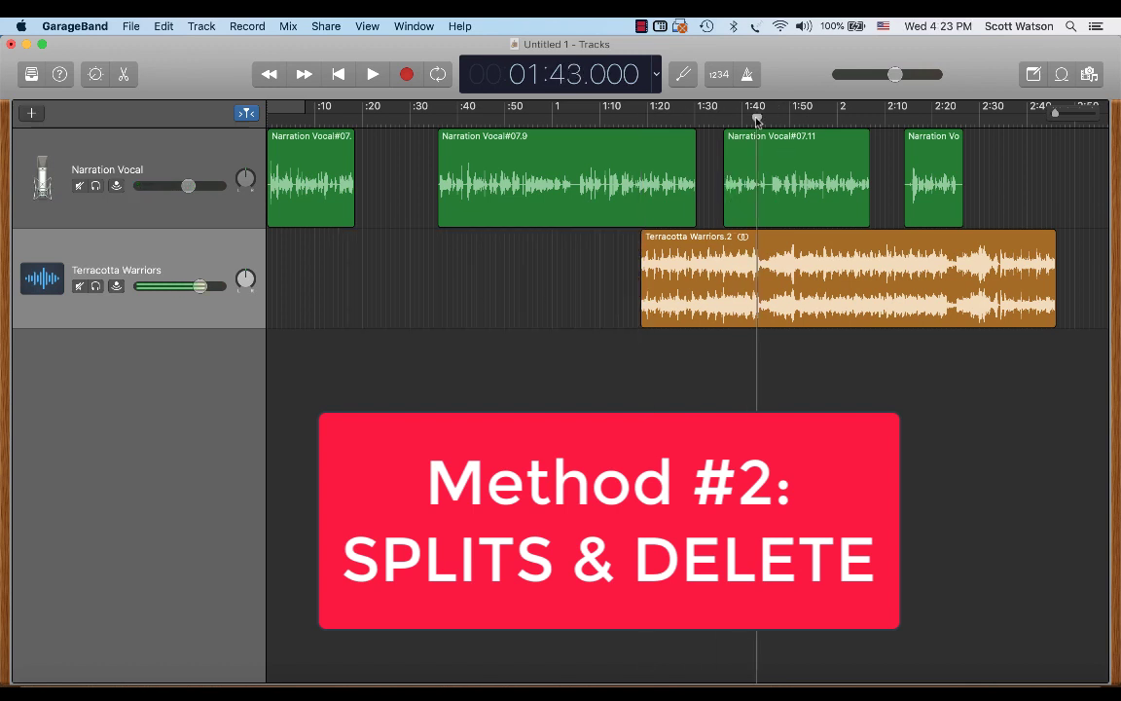
left_click(808, 251)
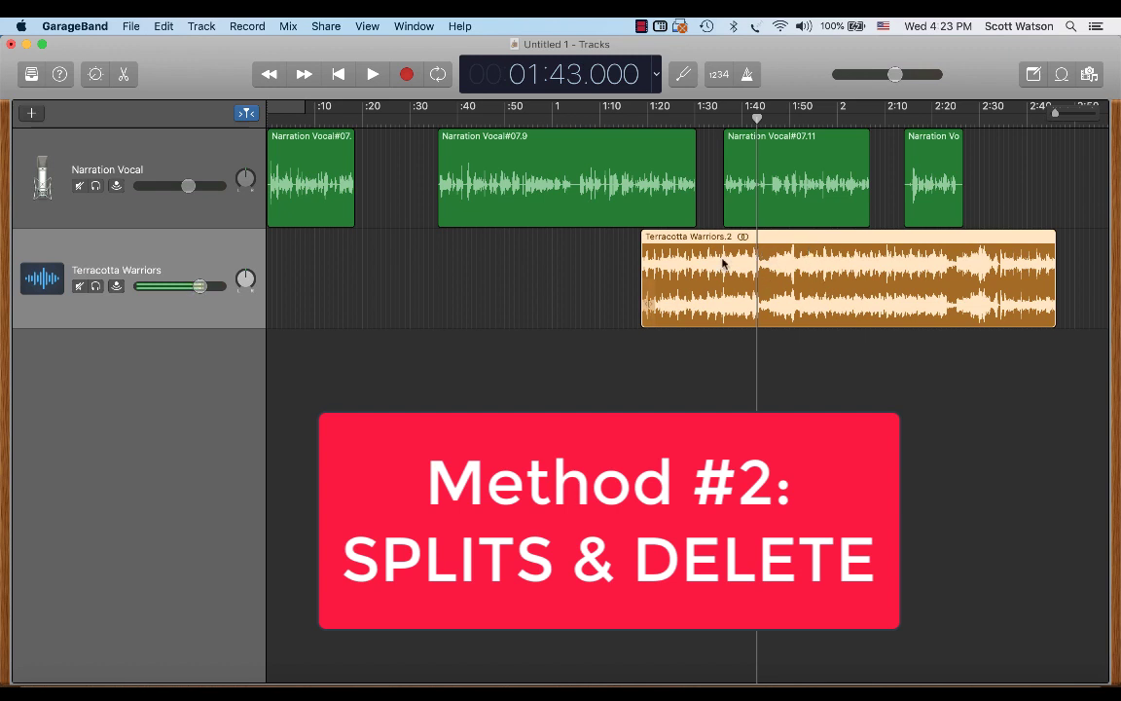
left_click(163, 26)
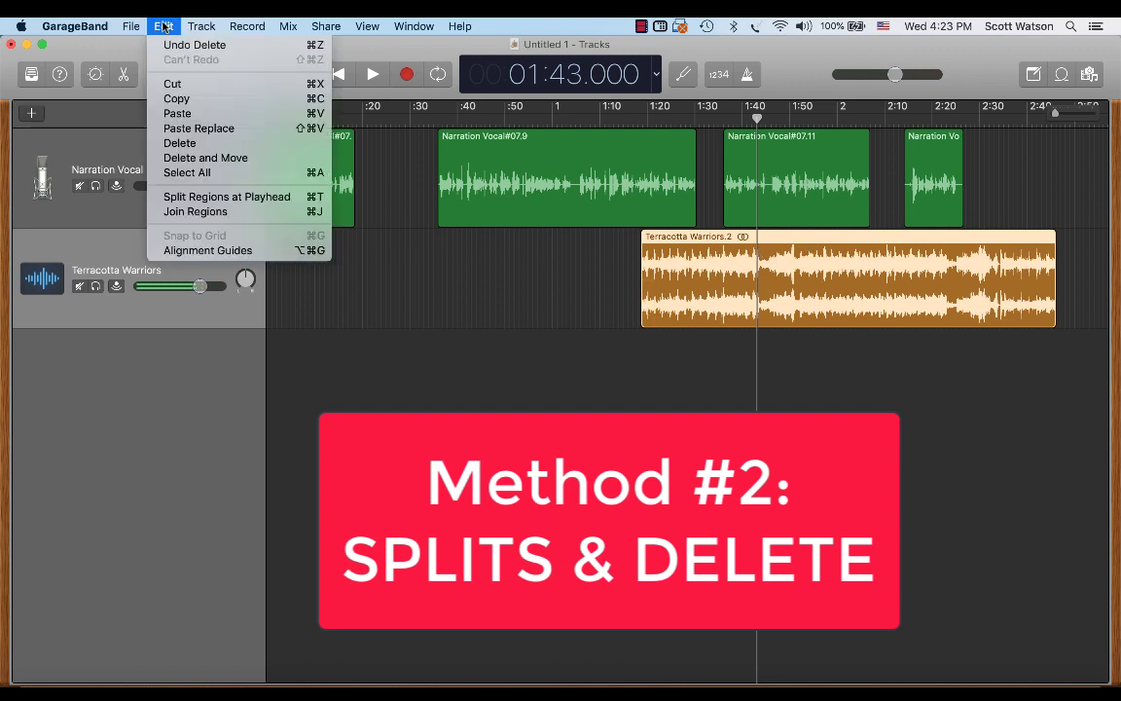
left_click(198, 198)
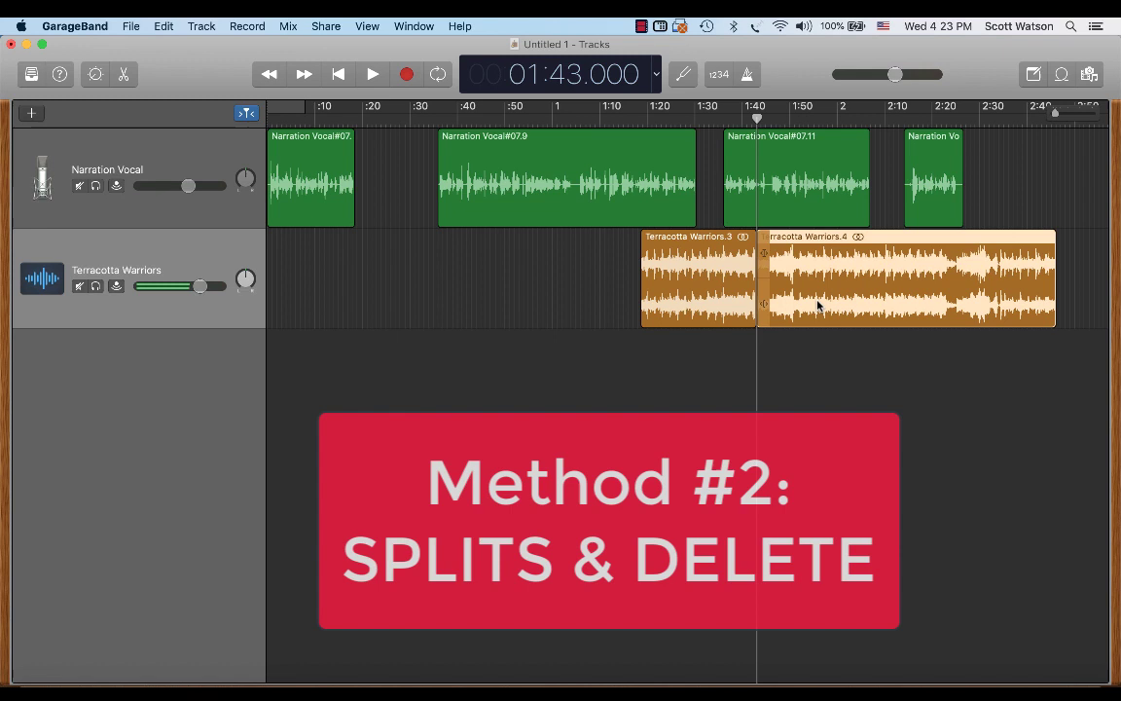
key("Delete")
left_click_drag(691, 298, 384, 280)
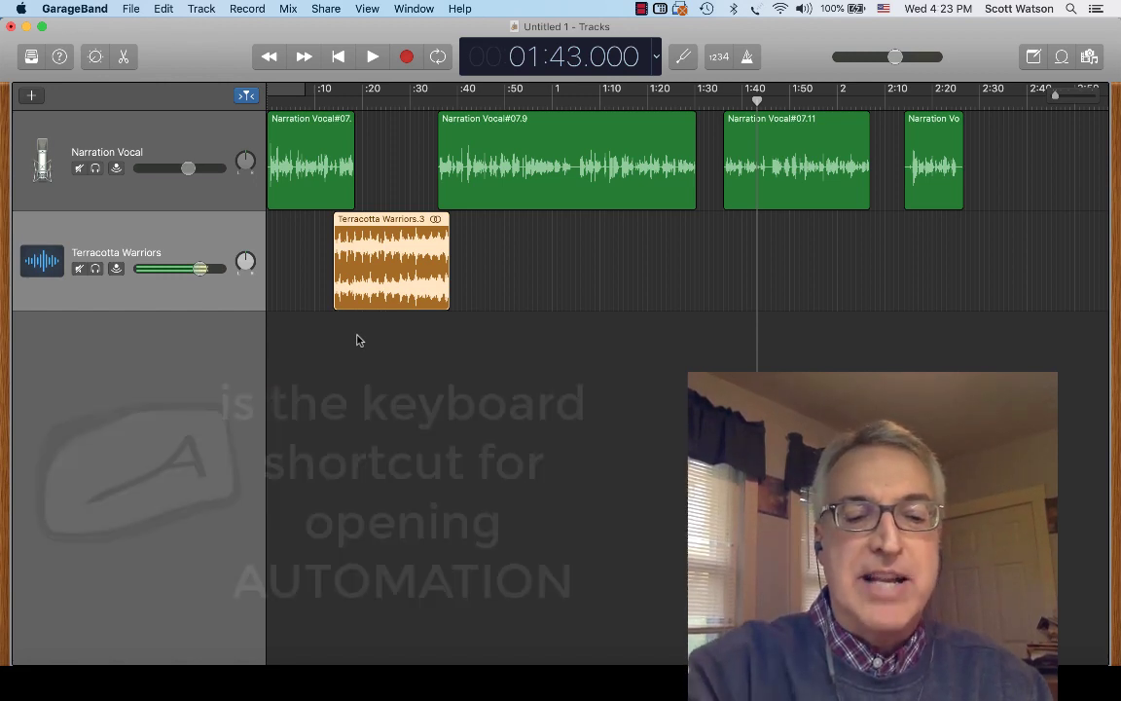
- Show volume automation and add four control points around the Terracotta Warriors clip's start and end
key("a")
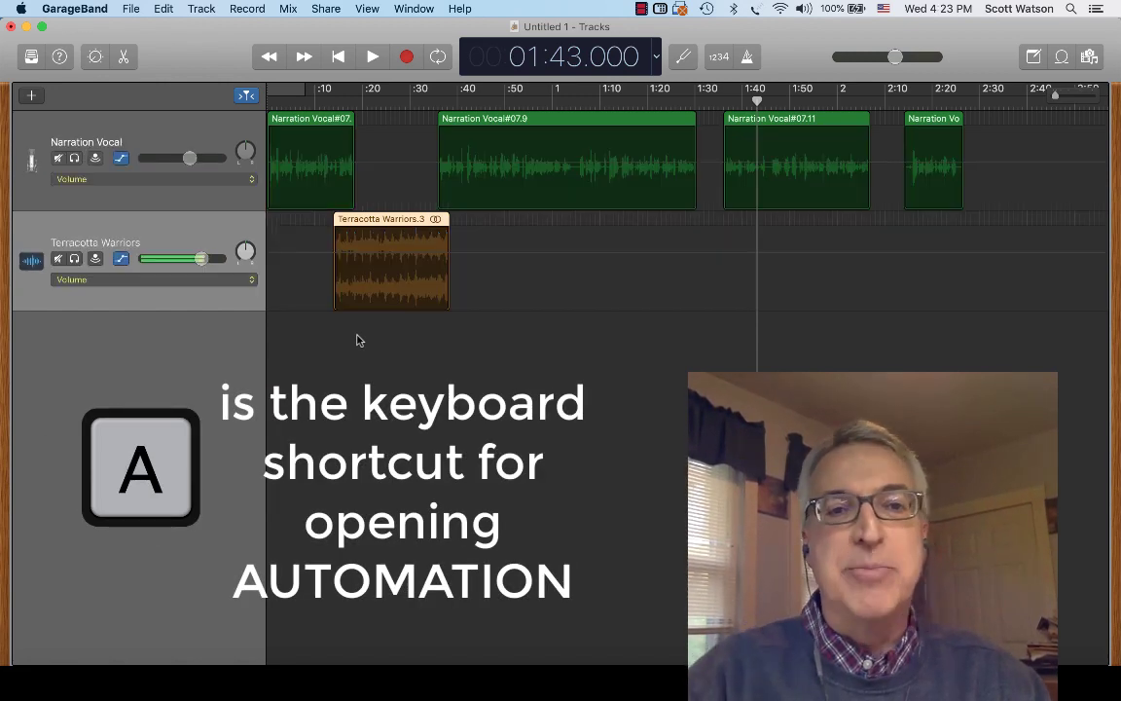
left_click(321, 258)
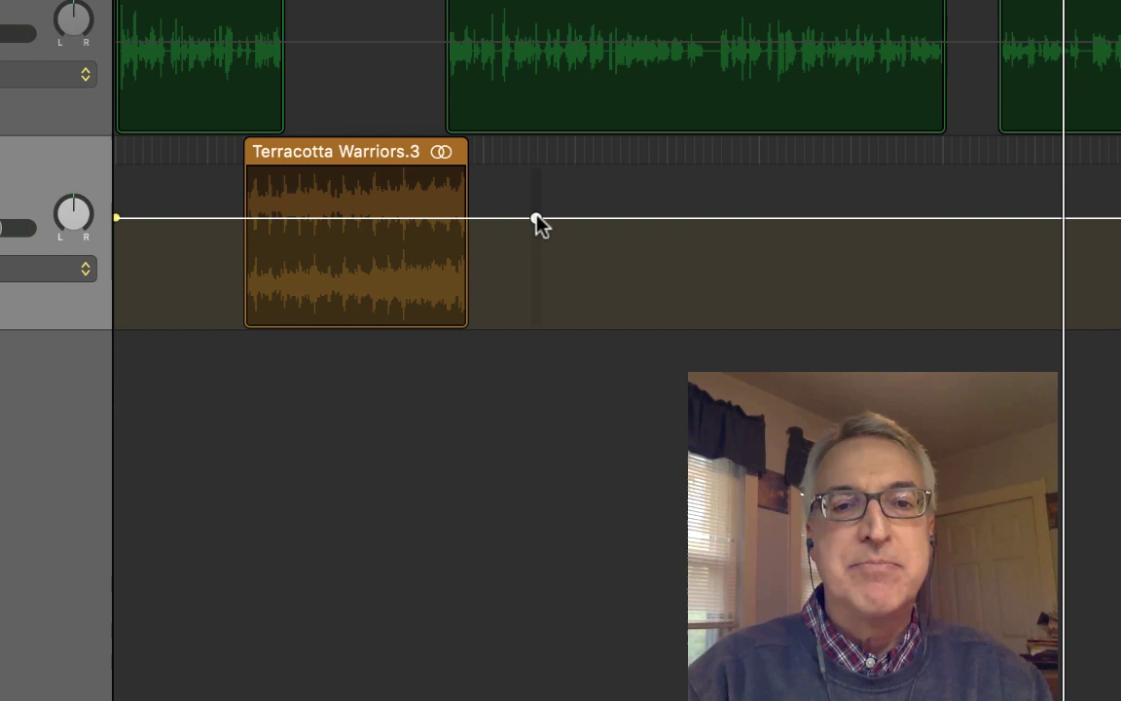
left_click(439, 219)
left_click(464, 218)
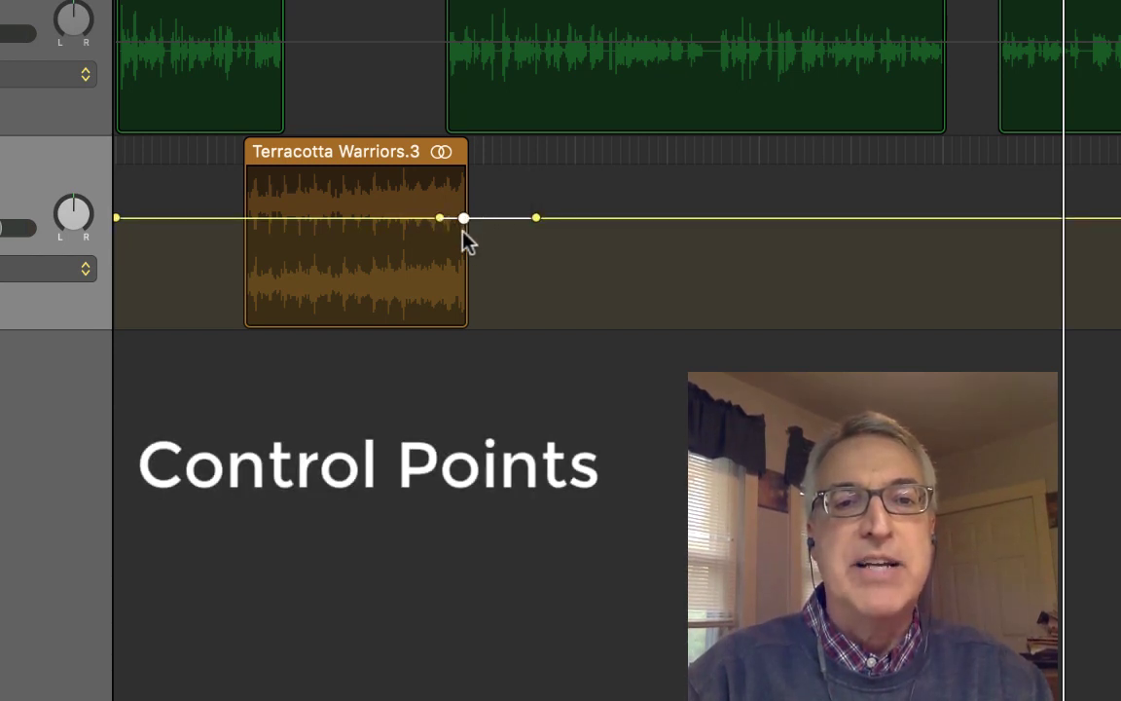
left_click(270, 218)
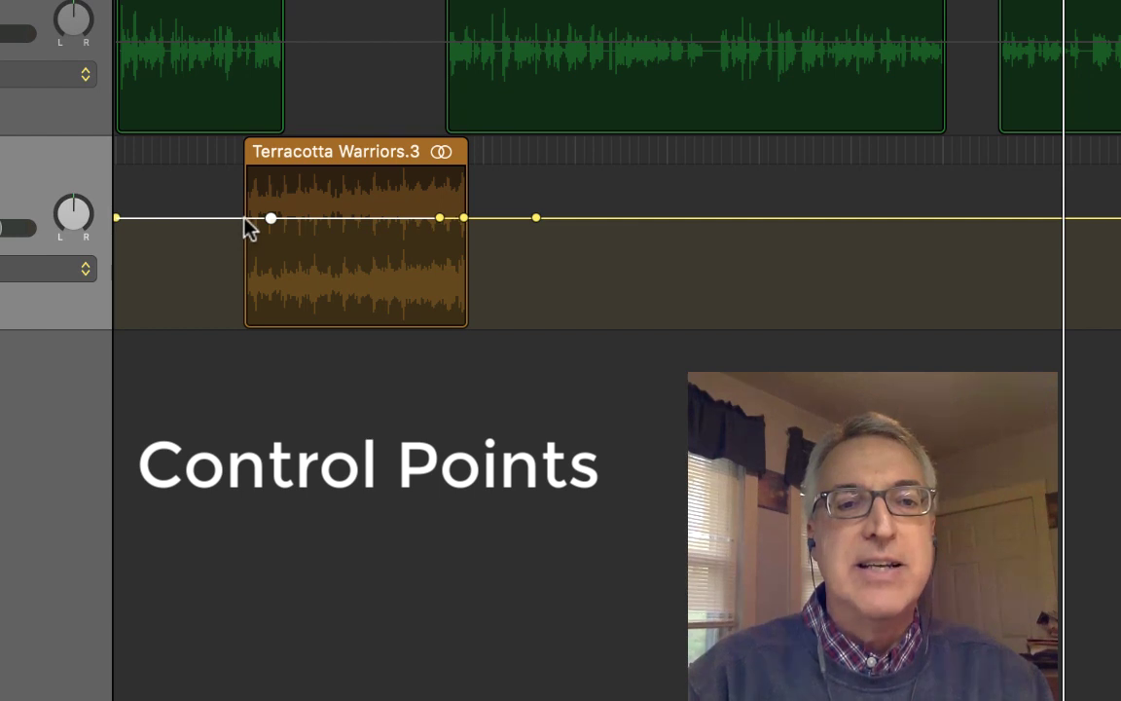
left_click(243, 218)
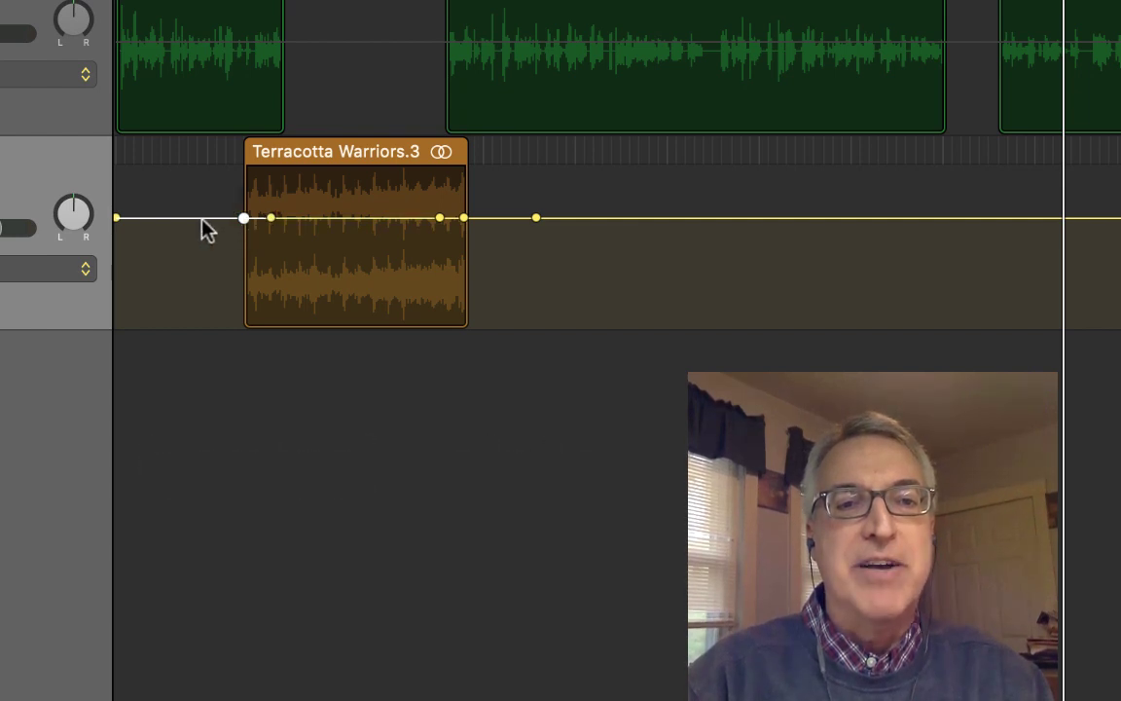
- Make the music fade in from silence at its start and fade out to -∞ dB near 0:38
left_click_drag(206, 228, 206, 346)
left_click(265, 351)
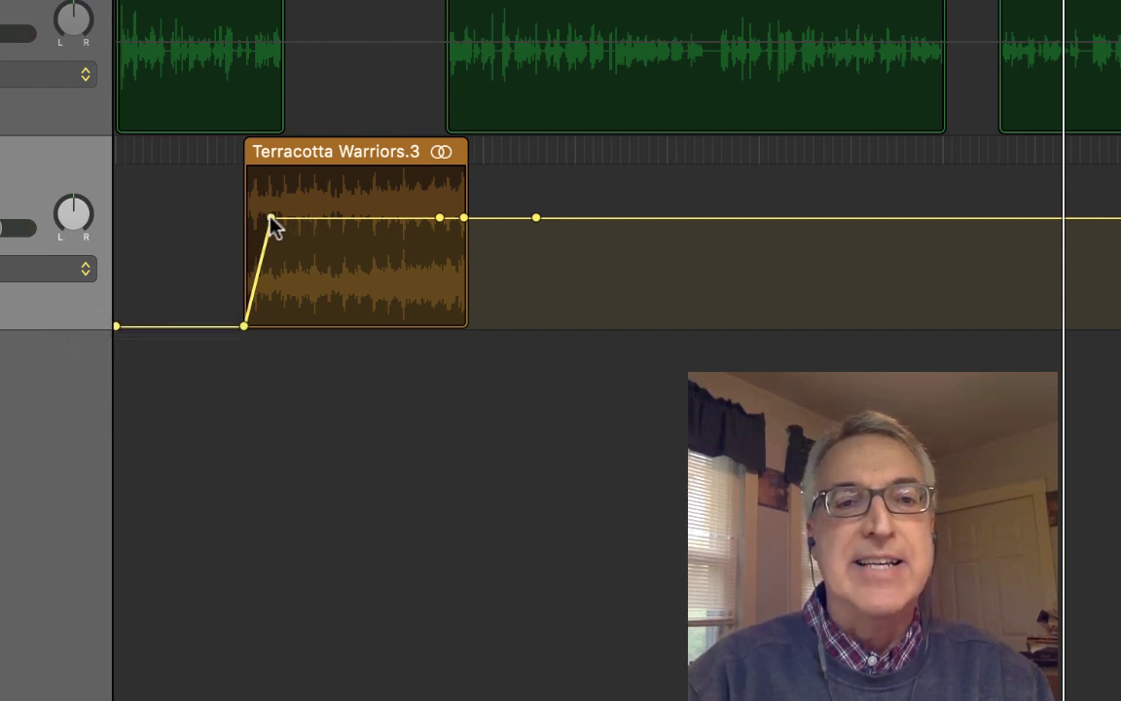
left_click_drag(271, 219, 284, 218)
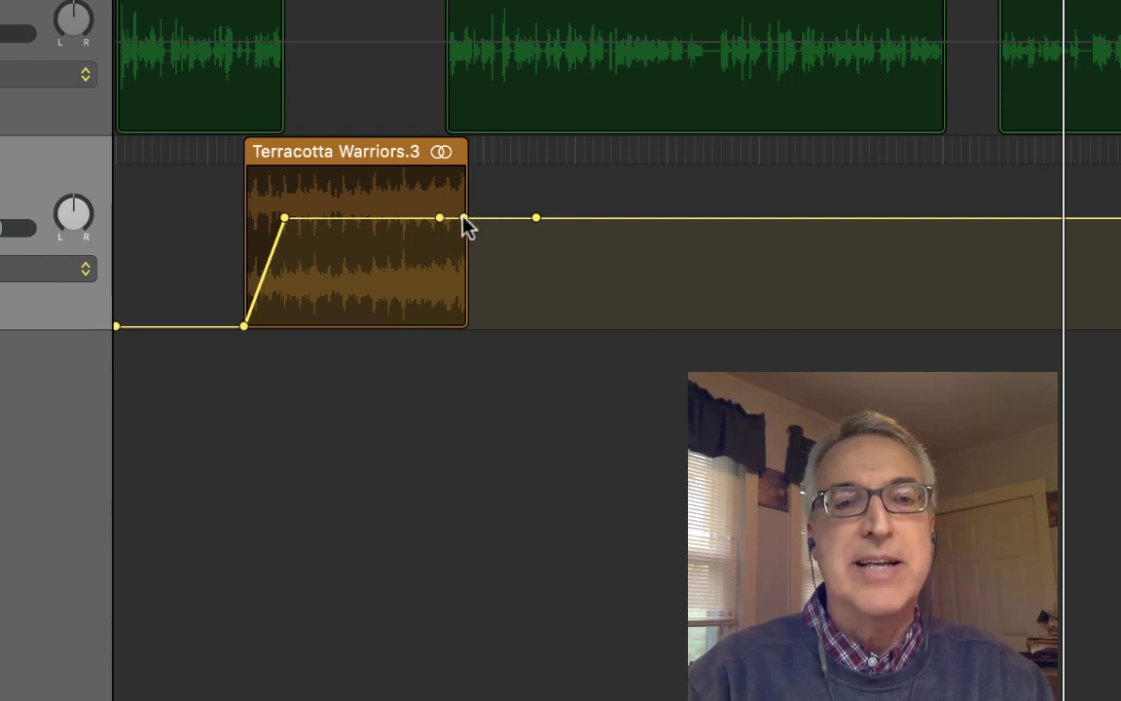
left_click_drag(463, 218, 463, 326)
left_click_drag(435, 215, 443, 216)
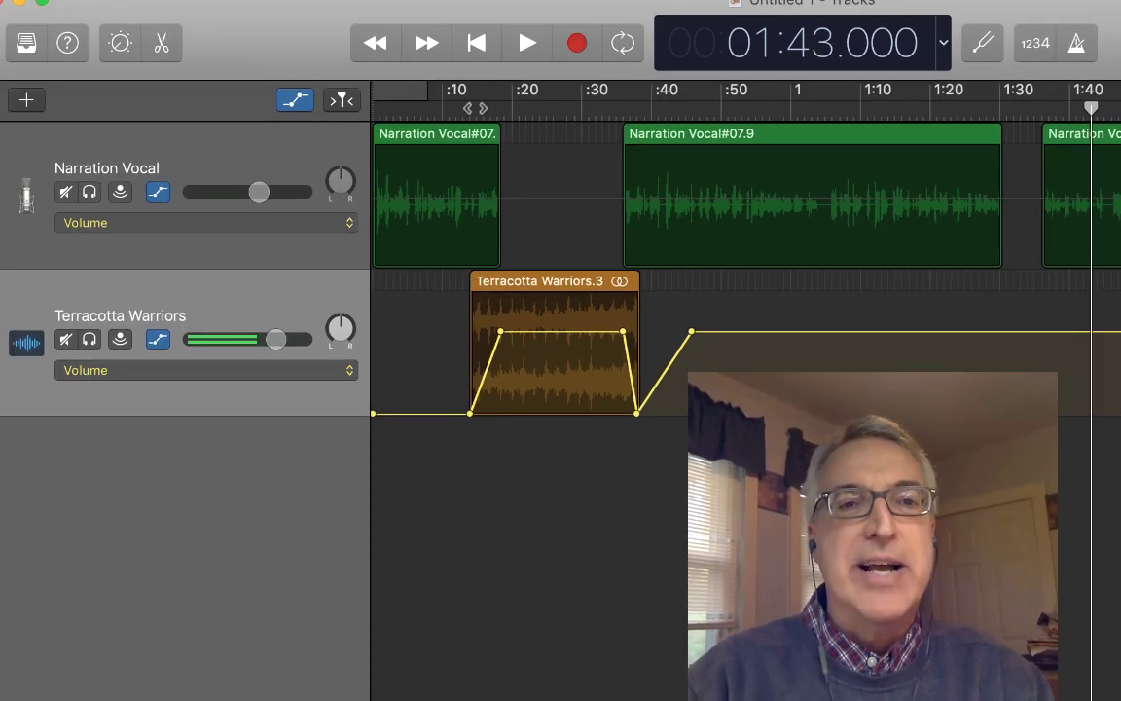
- Play the project from about 0:12 to 0:20 to hear the music fade in under the narration
left_click(462, 98)
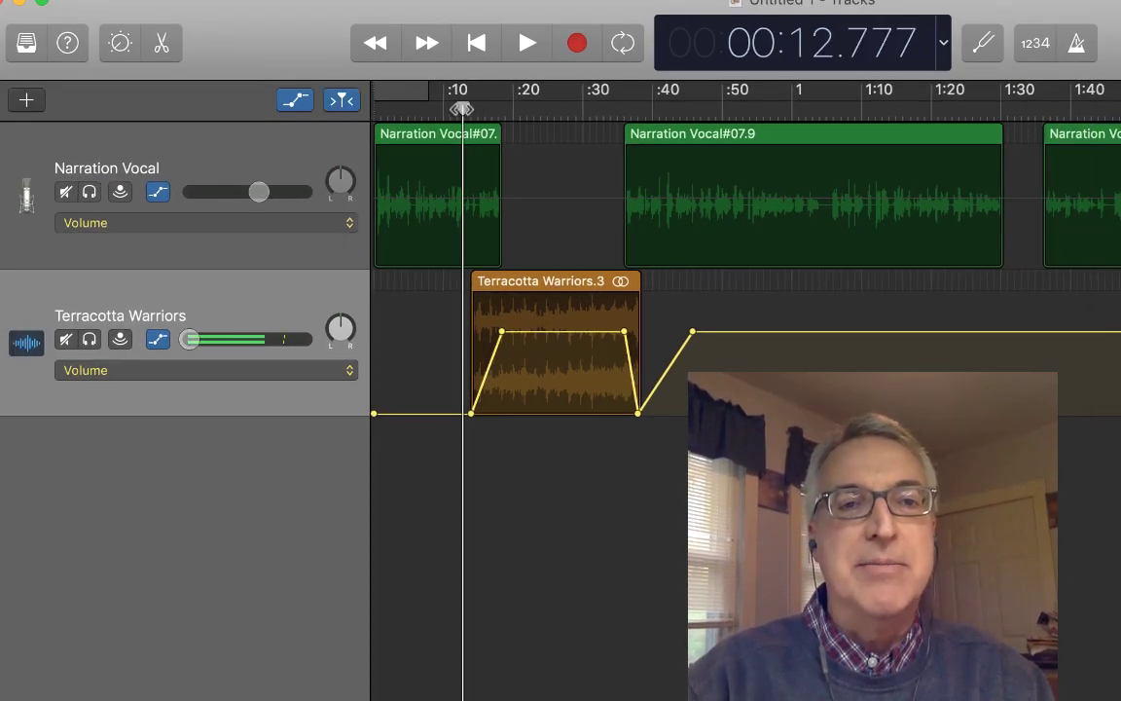
left_click(527, 43)
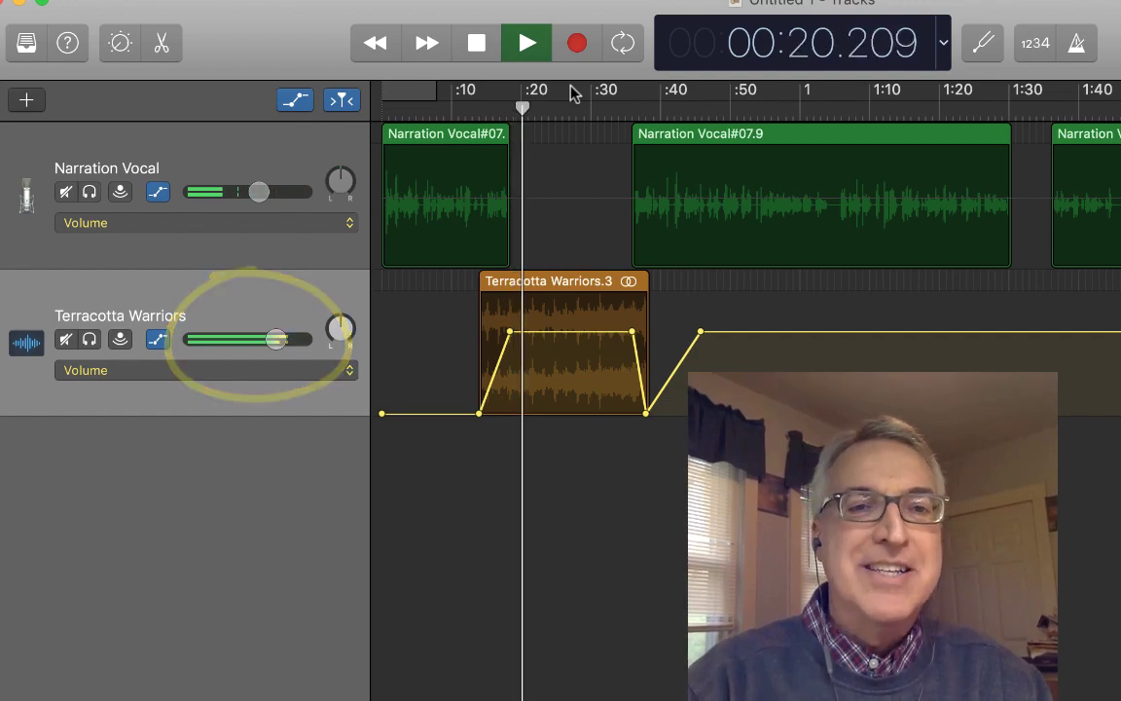
key("space")
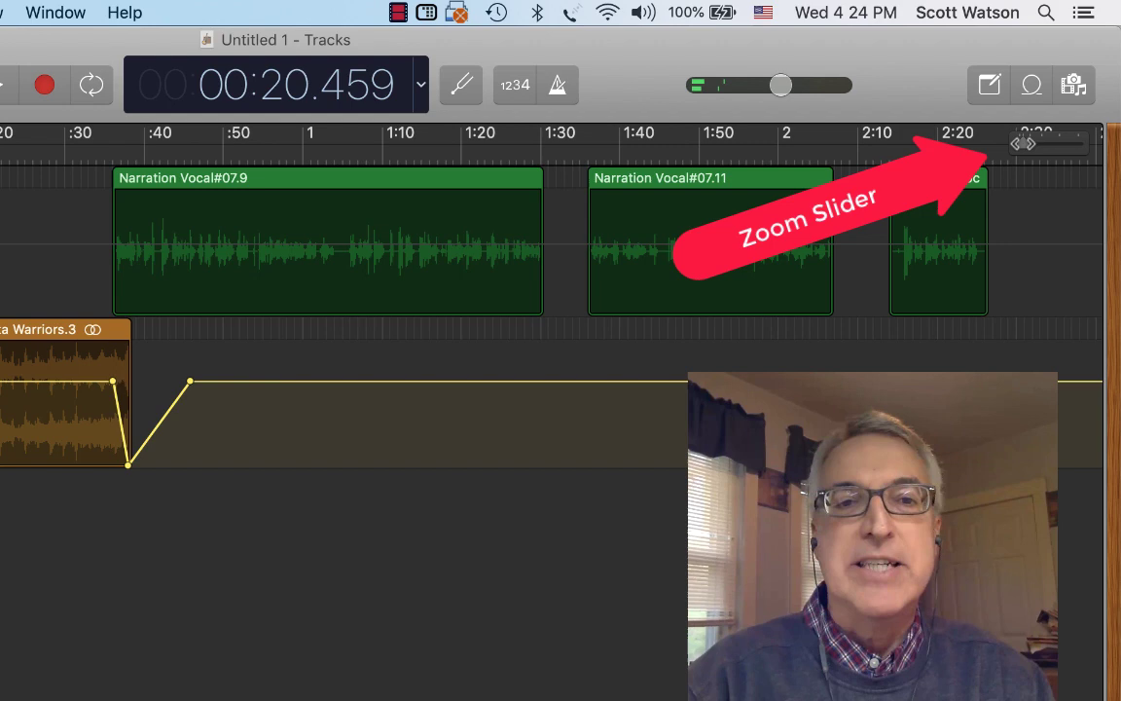
- Zoom into the timeline start, set a volume point to -16.8 dB at 0:18.4, and replay from 0:13
left_click_drag(1022, 143, 1033, 143)
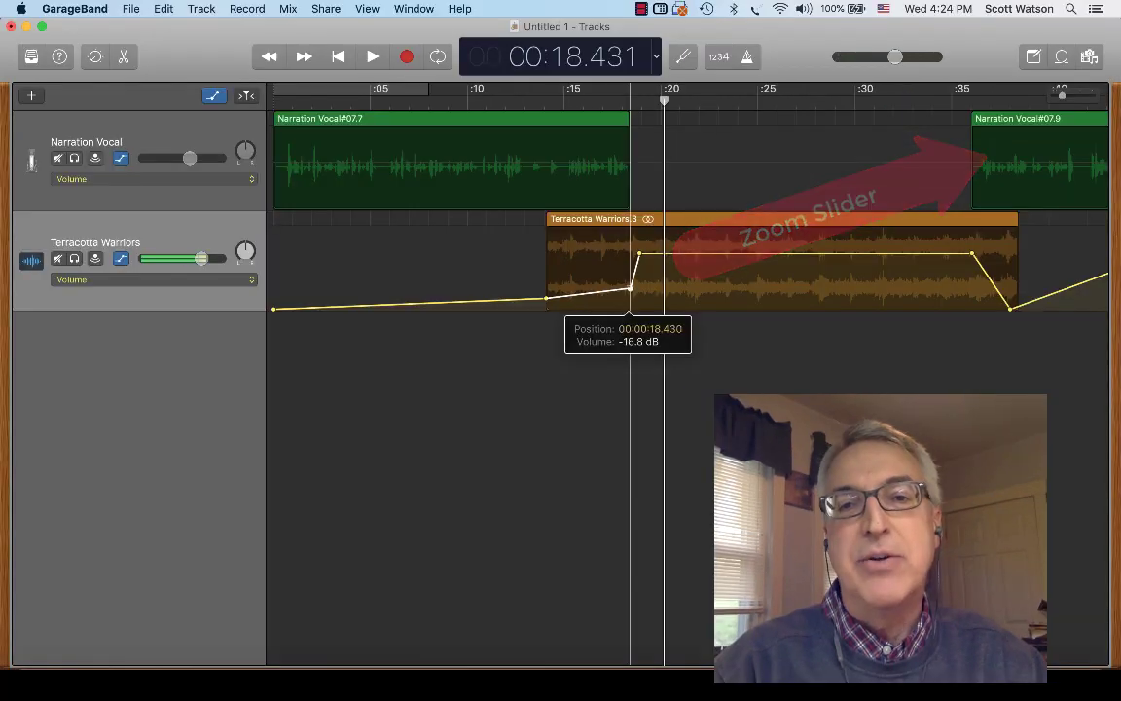
left_click_drag(630, 289, 630, 291)
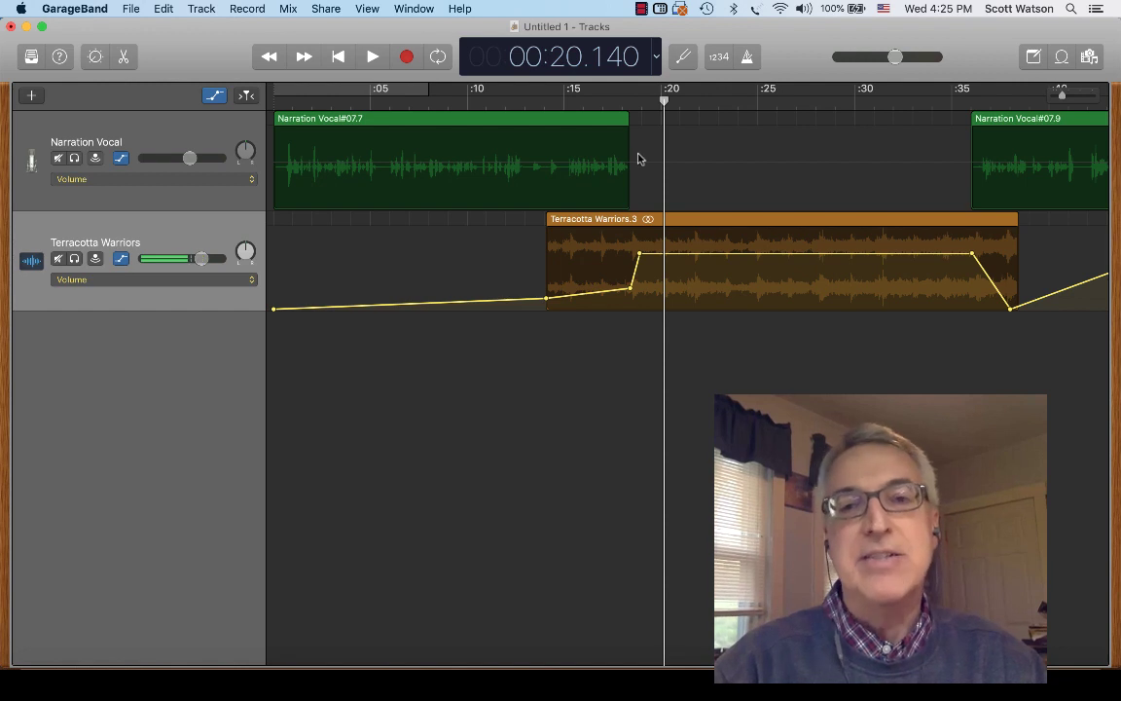
left_click(535, 99)
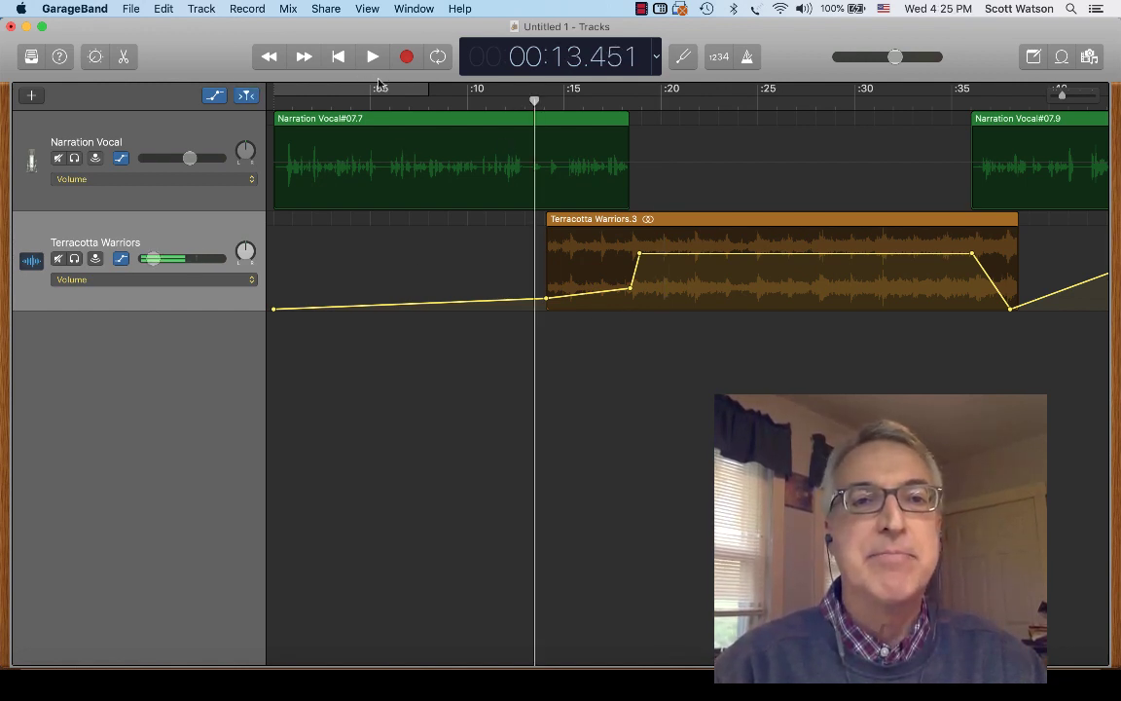
left_click(372, 56)
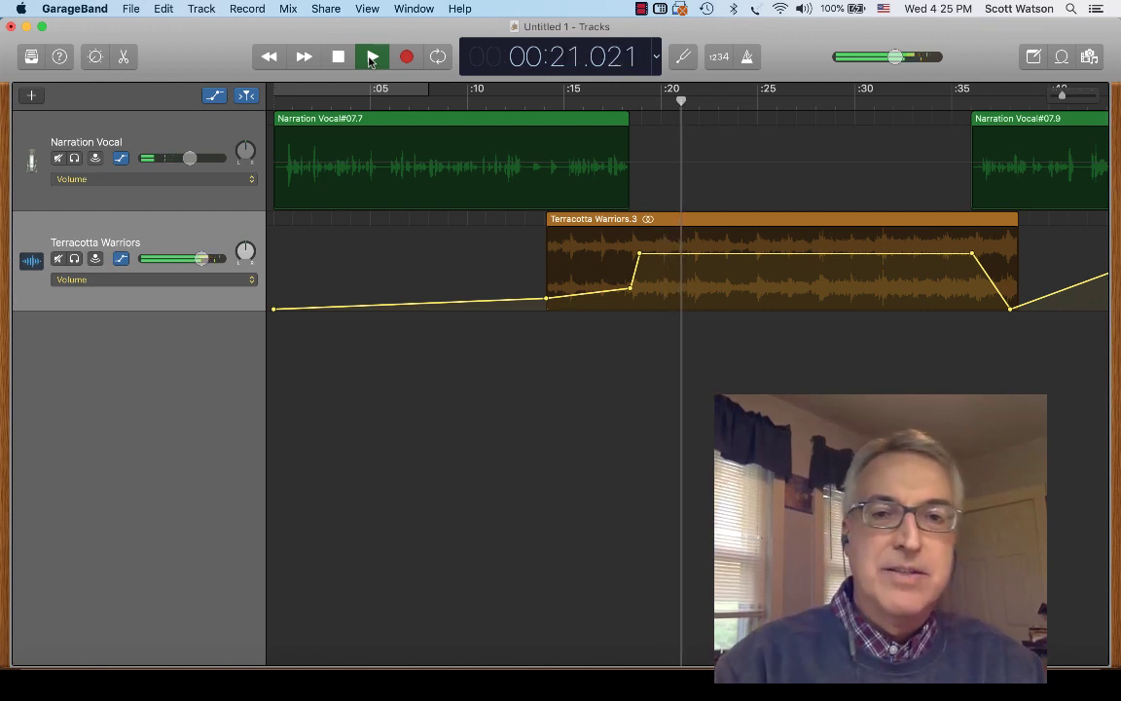
- Rework the Terracotta Warriors fade-out to drop to a lower level near 0:35.5, then extend the clip to about 0:45
left_click(371, 58)
scroll(394, 154, "right", 10)
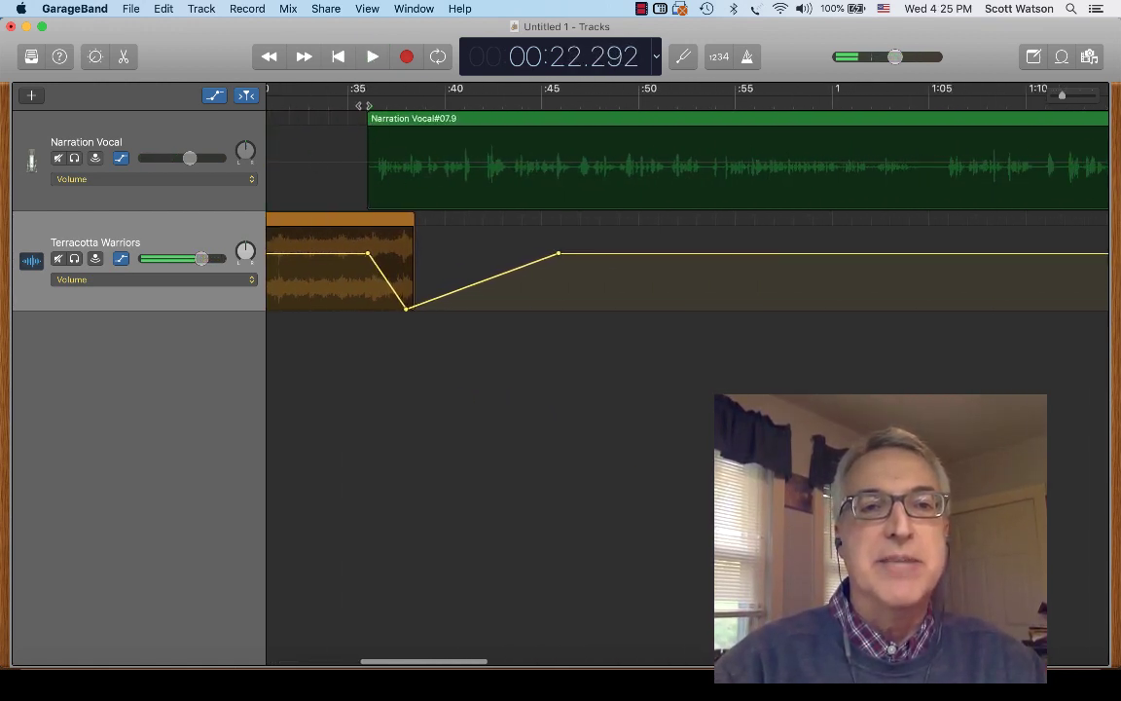
left_click(364, 103)
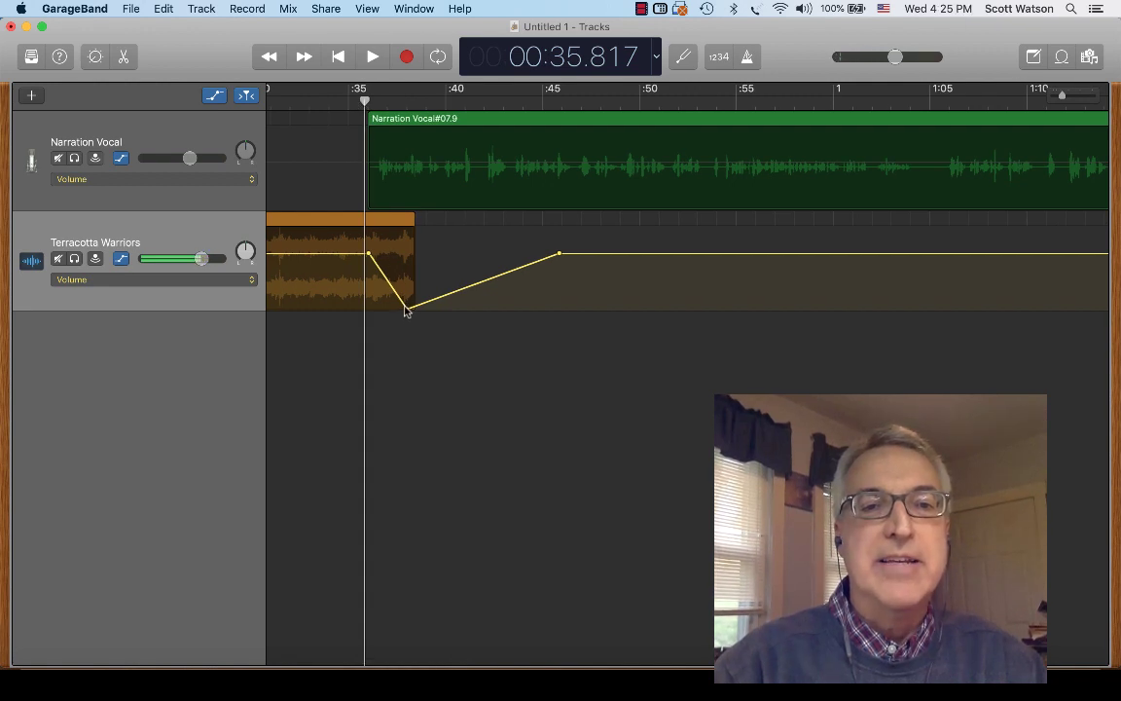
left_click_drag(407, 309, 406, 295)
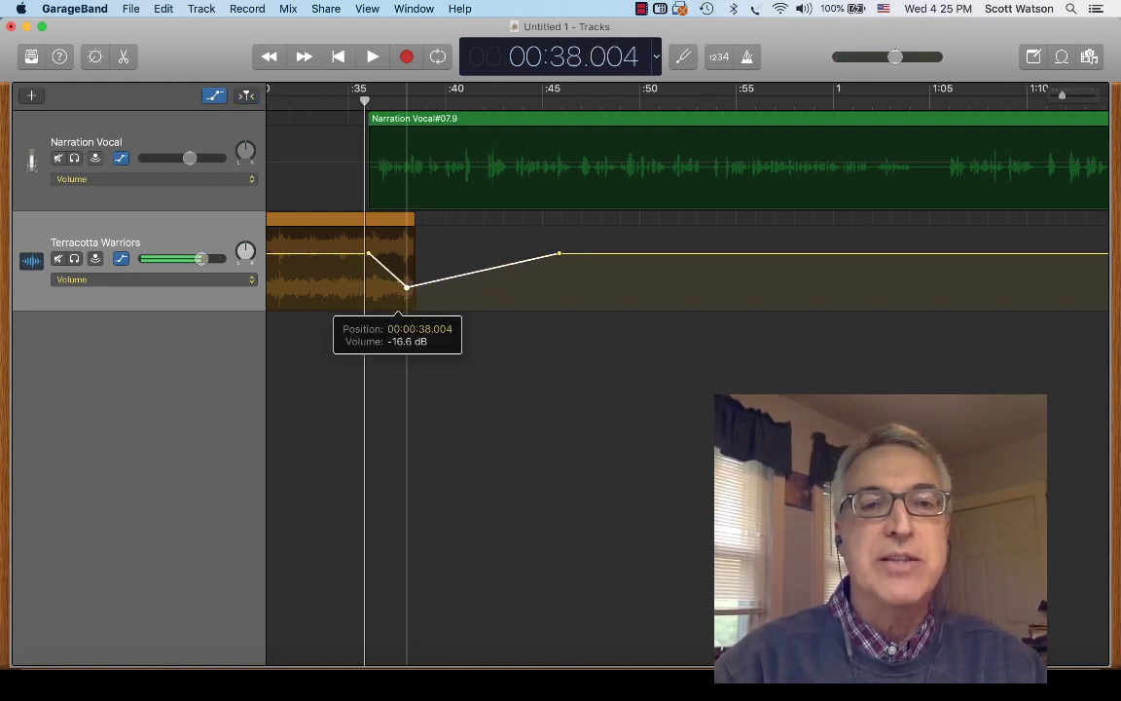
left_click_drag(407, 293, 407, 293)
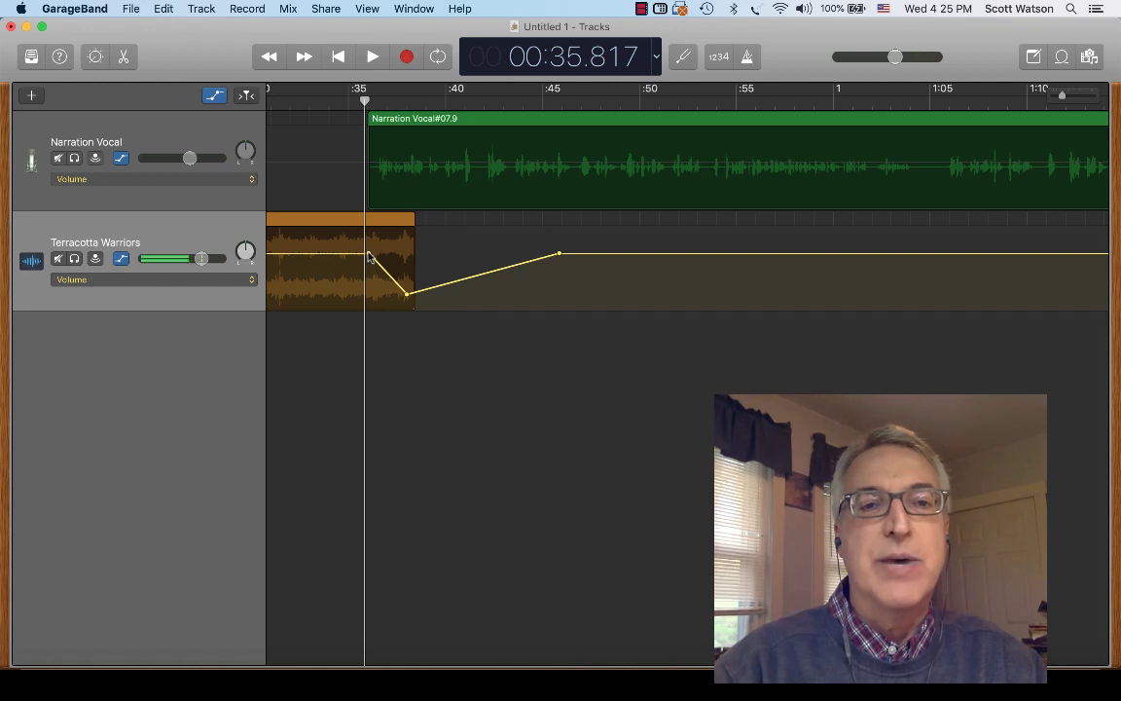
left_click_drag(369, 256, 358, 254)
left_click_drag(407, 293, 376, 293)
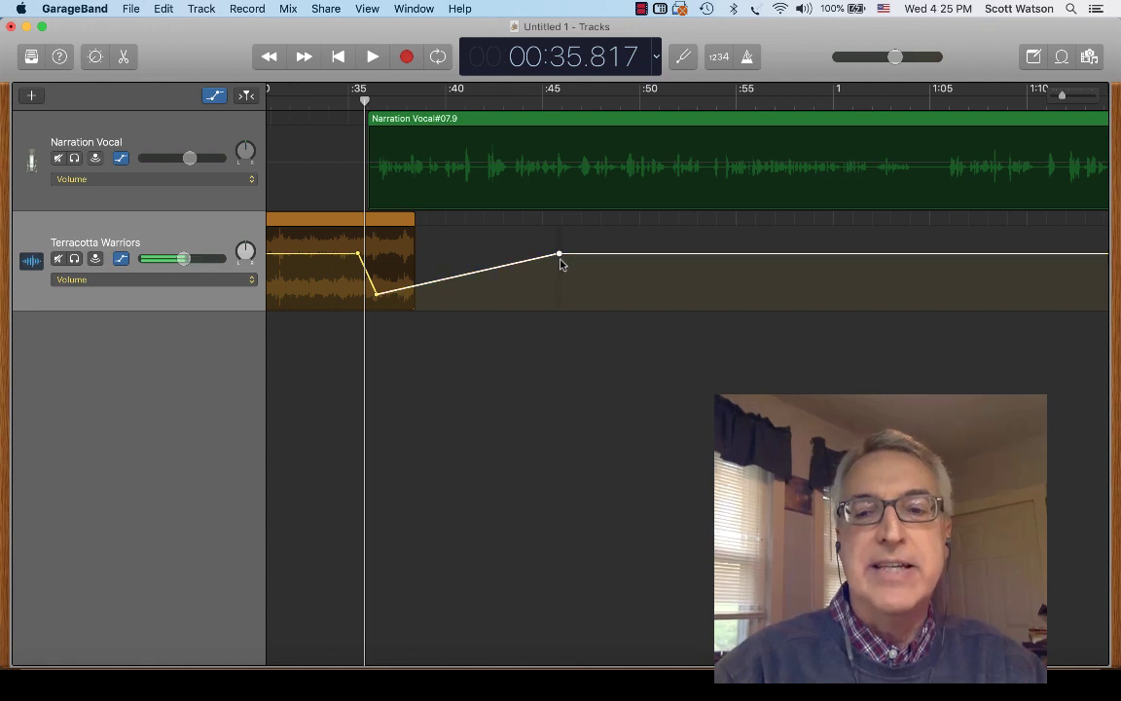
key("Delete")
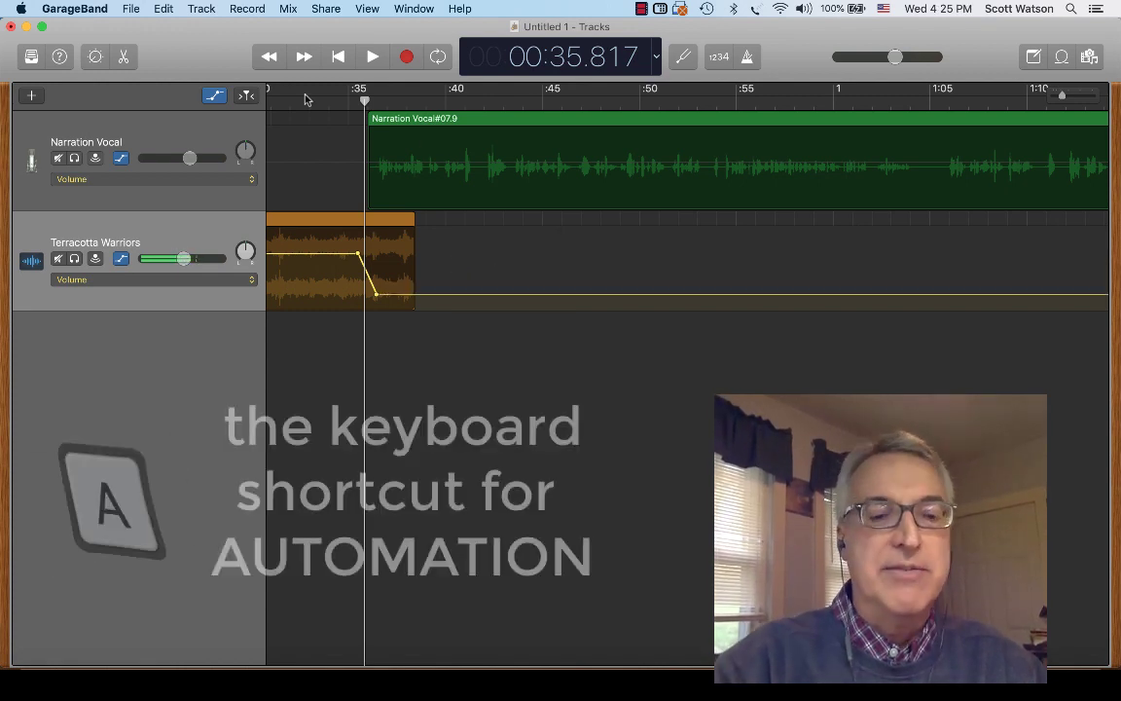
key("a")
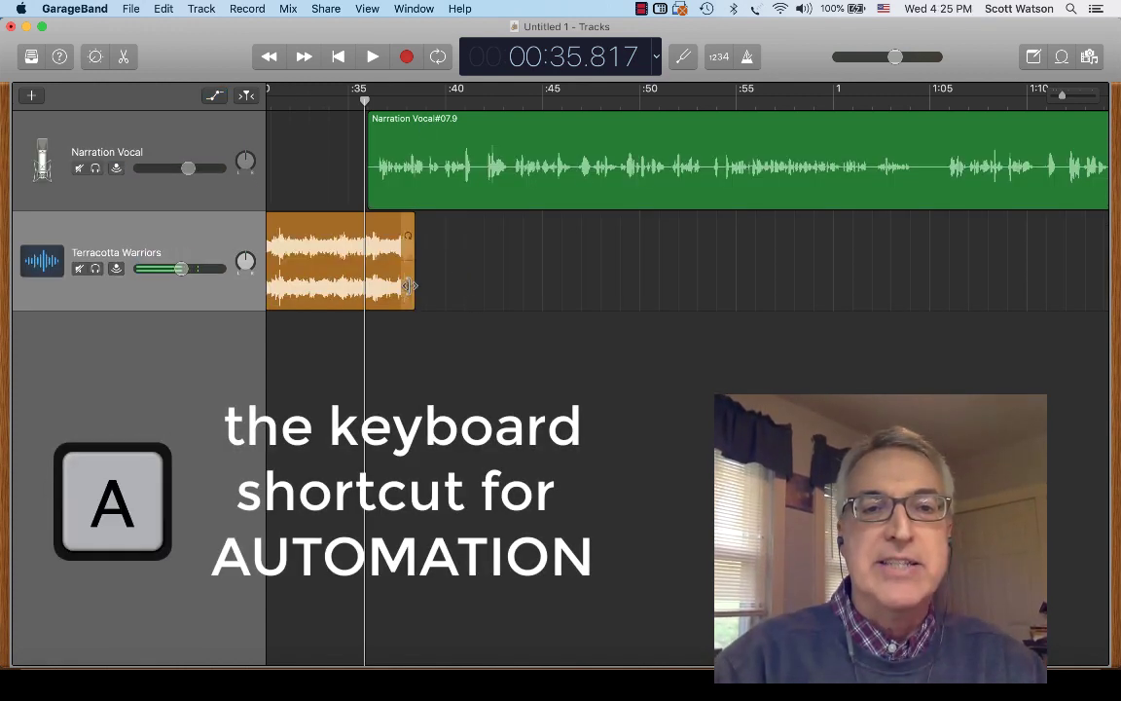
left_click_drag(409, 285, 550, 290)
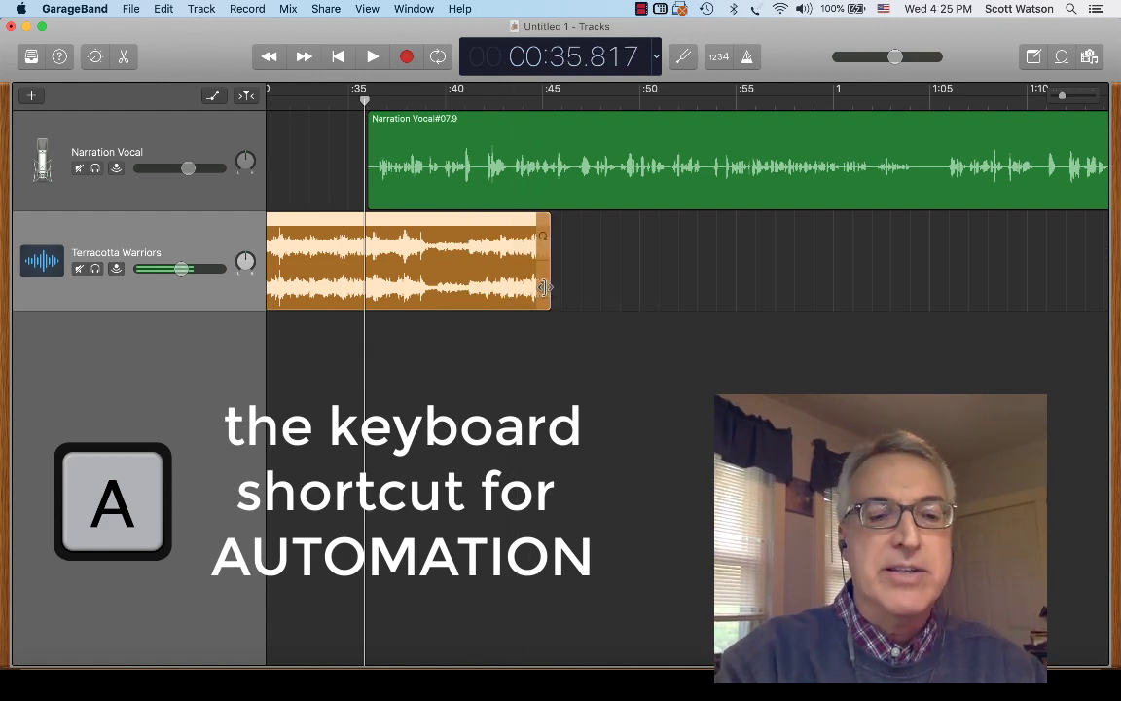
- Fade the clip's new end to silence at about 0:45.9 and play the fade-out back from about 0:35
key("a")
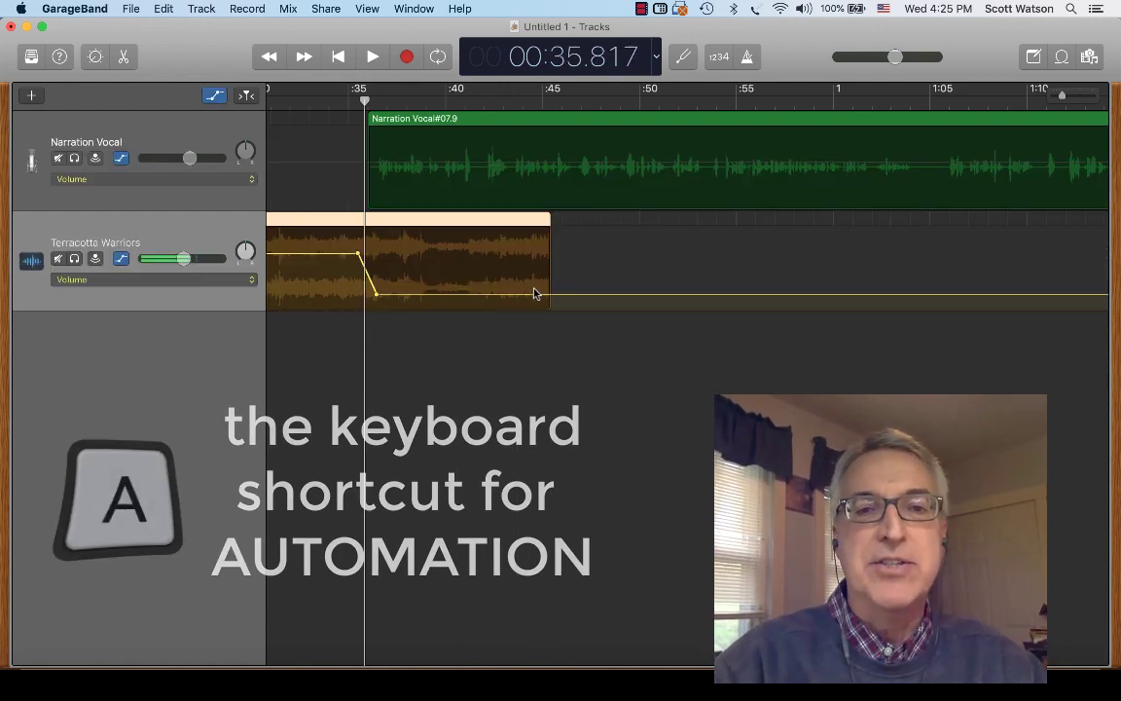
left_click(469, 294)
left_click_drag(548, 298, 548, 309)
left_click_drag(365, 101, 353, 101)
key("super+f")
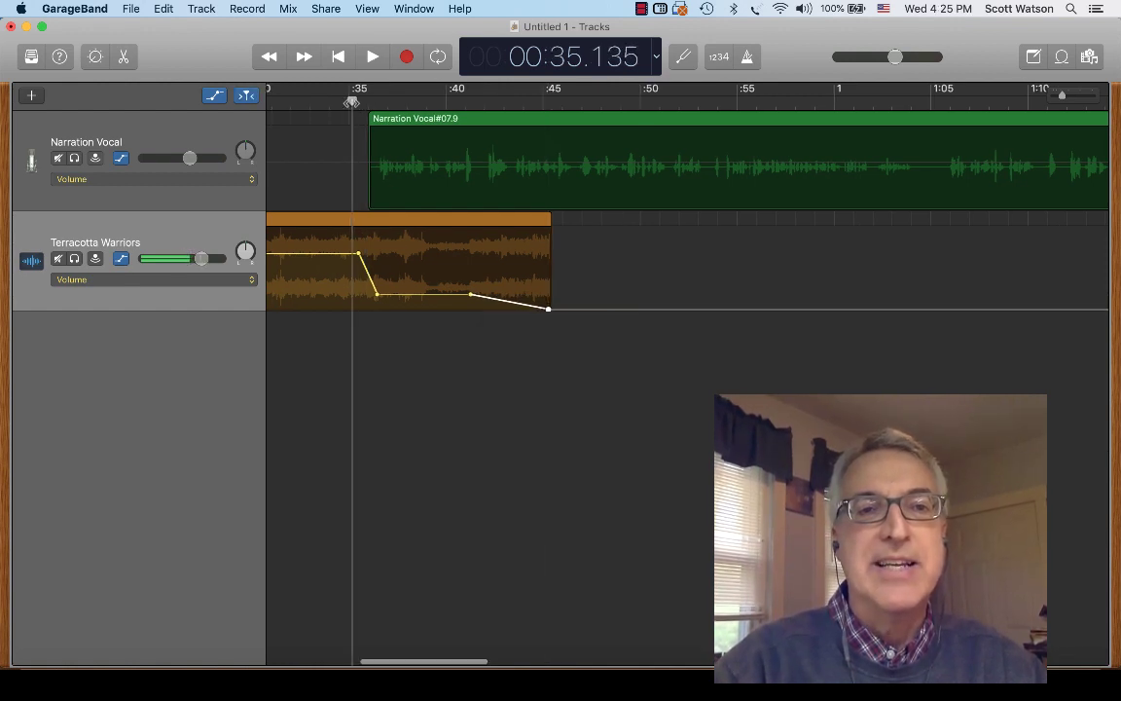
key("space")
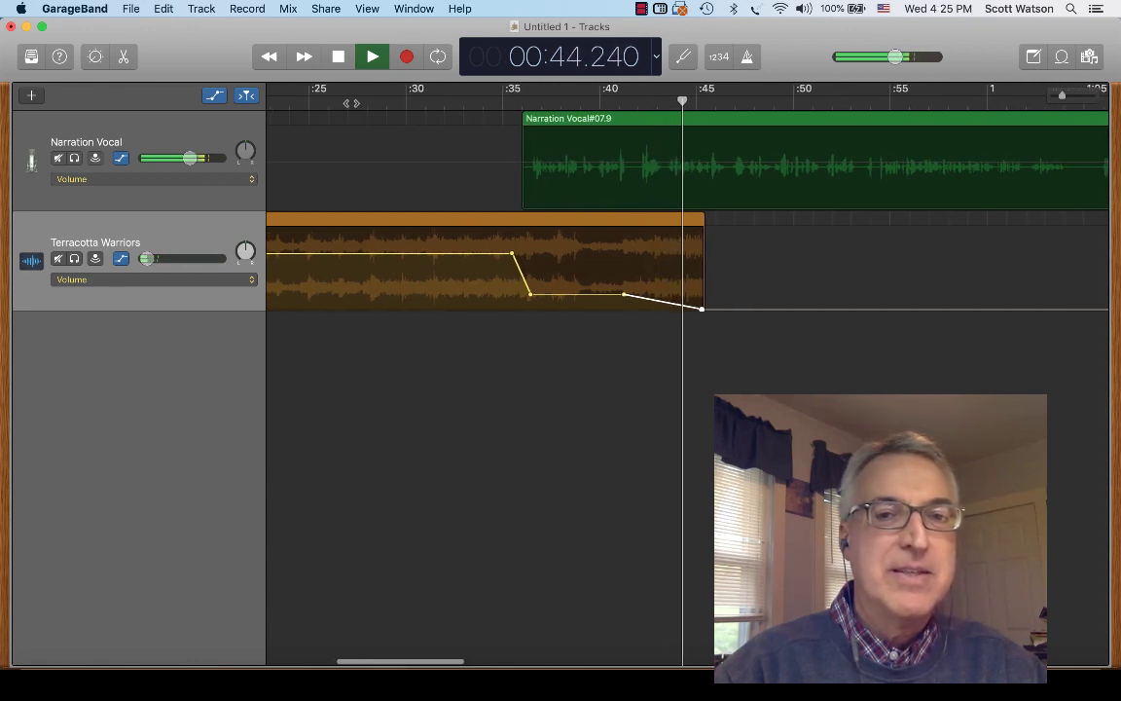
key("space")
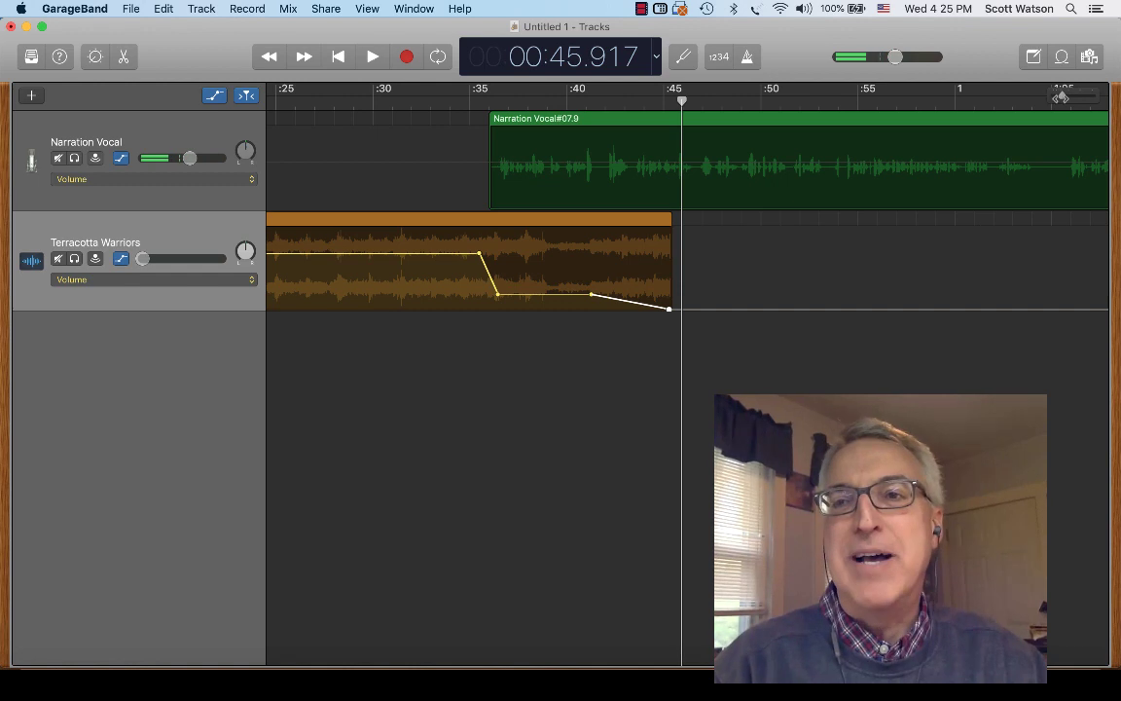
- Zoom out to view the whole project timeline
left_click_drag(1062, 95, 1051, 99)
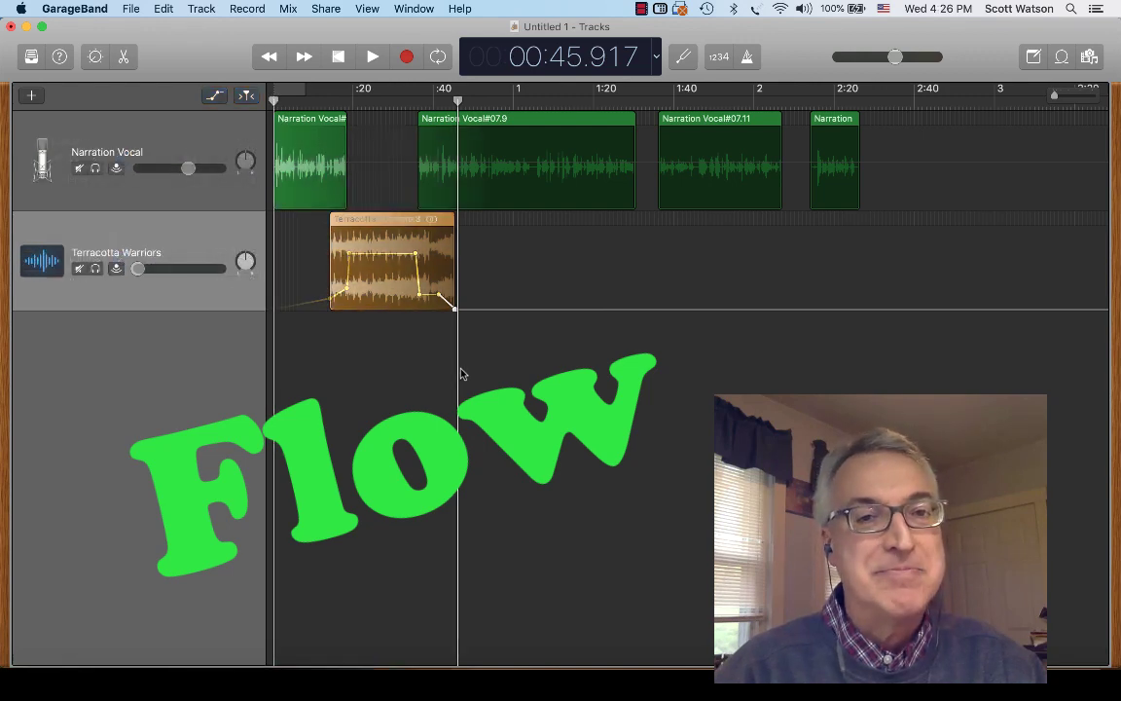
- Add Night Journey.mp3 as a new track, cut it off at about 1:39, and ramp it up from silence
left_click_drag(942, 255, 618, 375)
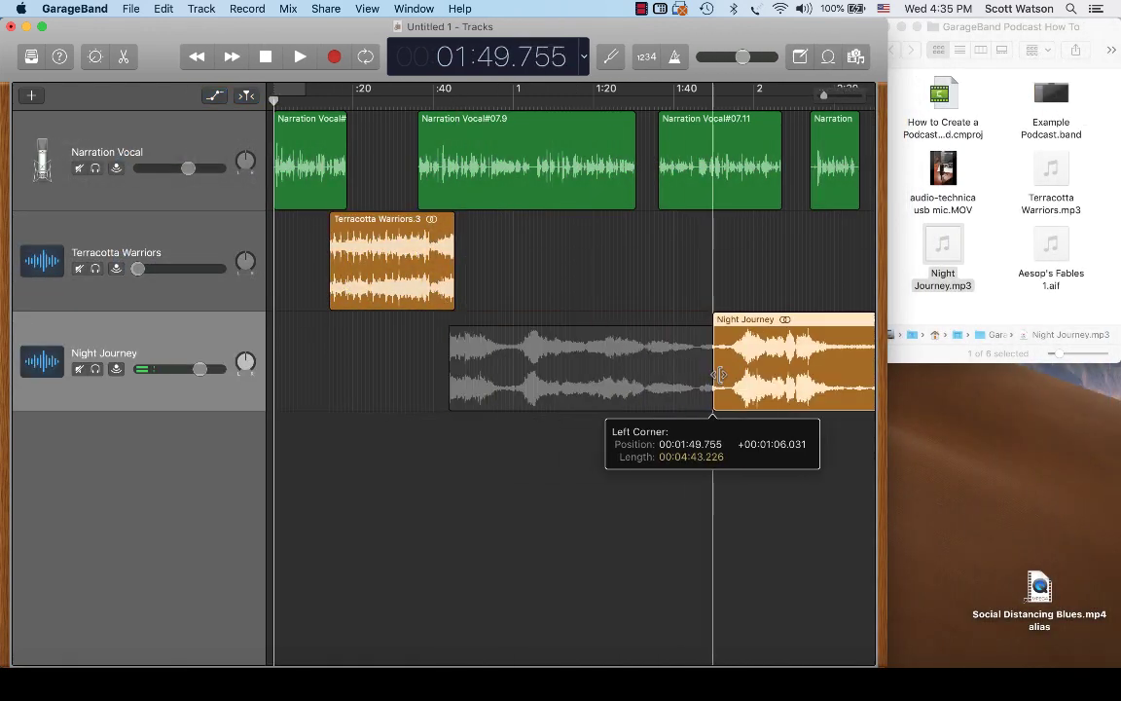
left_click(671, 93)
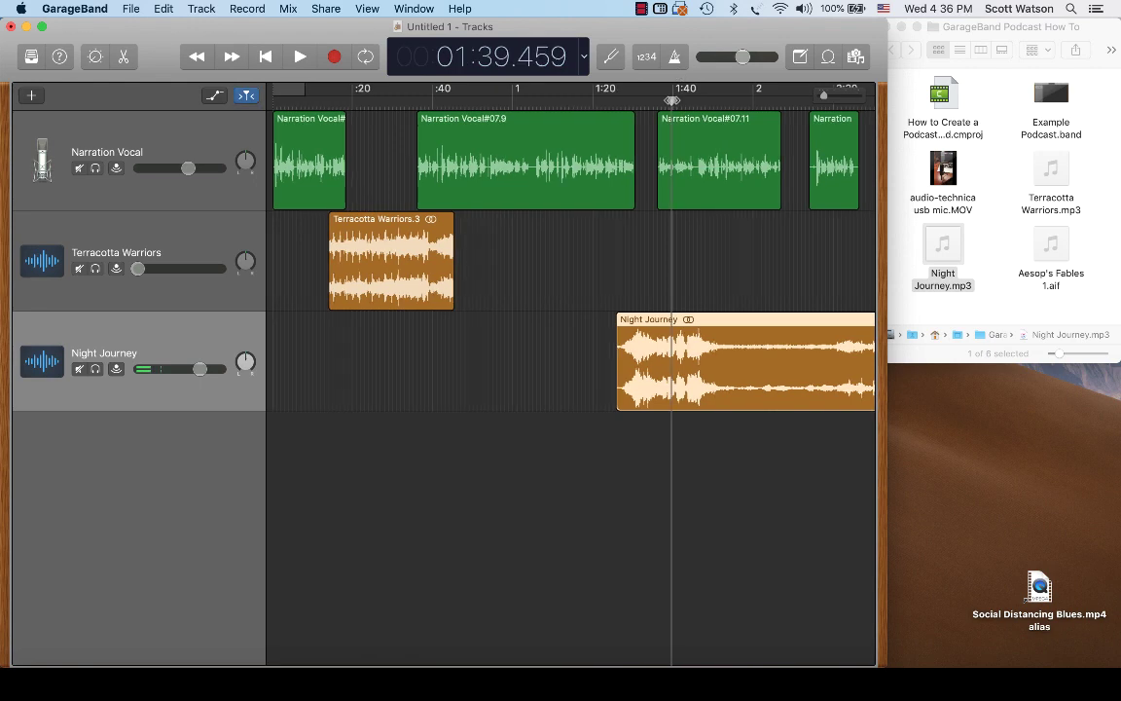
left_click(164, 9)
left_click(195, 178)
key("Delete")
left_click(214, 94)
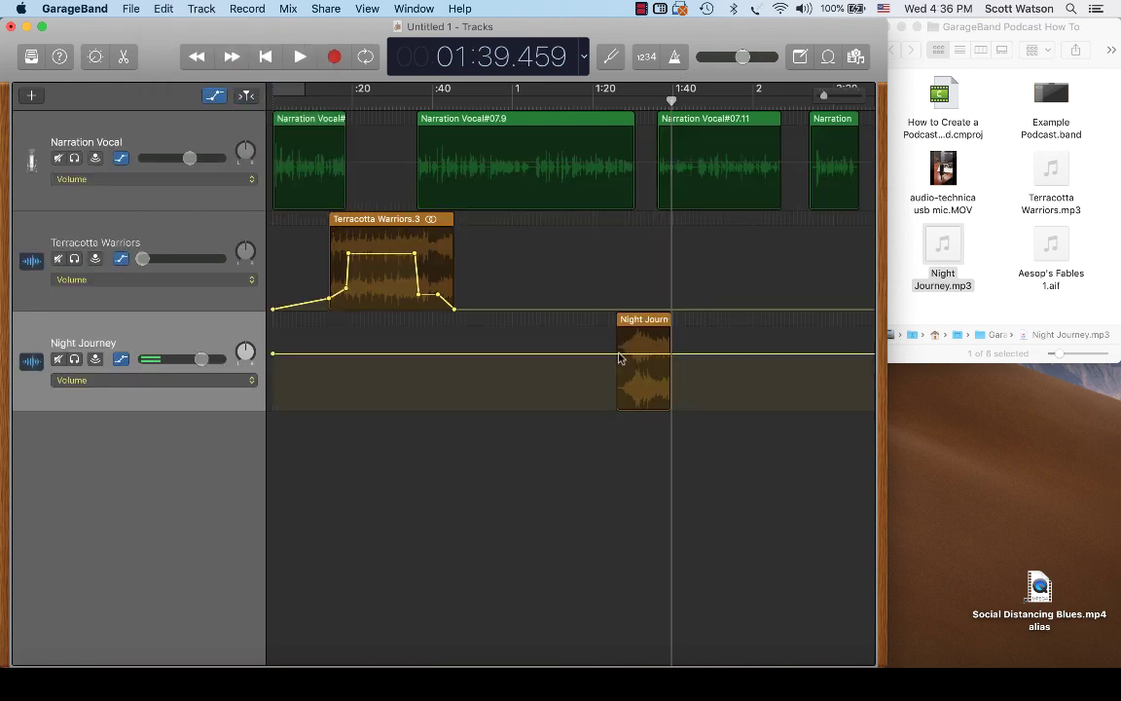
left_click_drag(374, 354, 375, 410)
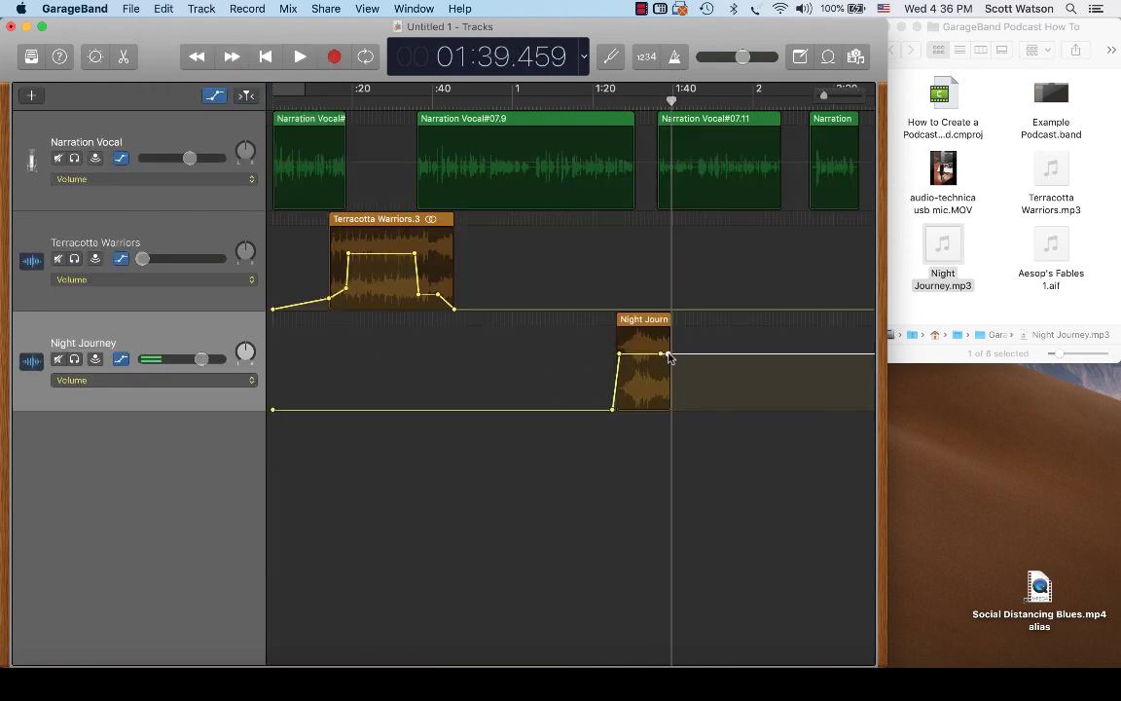
- Trim both ends of the Aesop's Fables clip and make it fade in from silence
key("a")
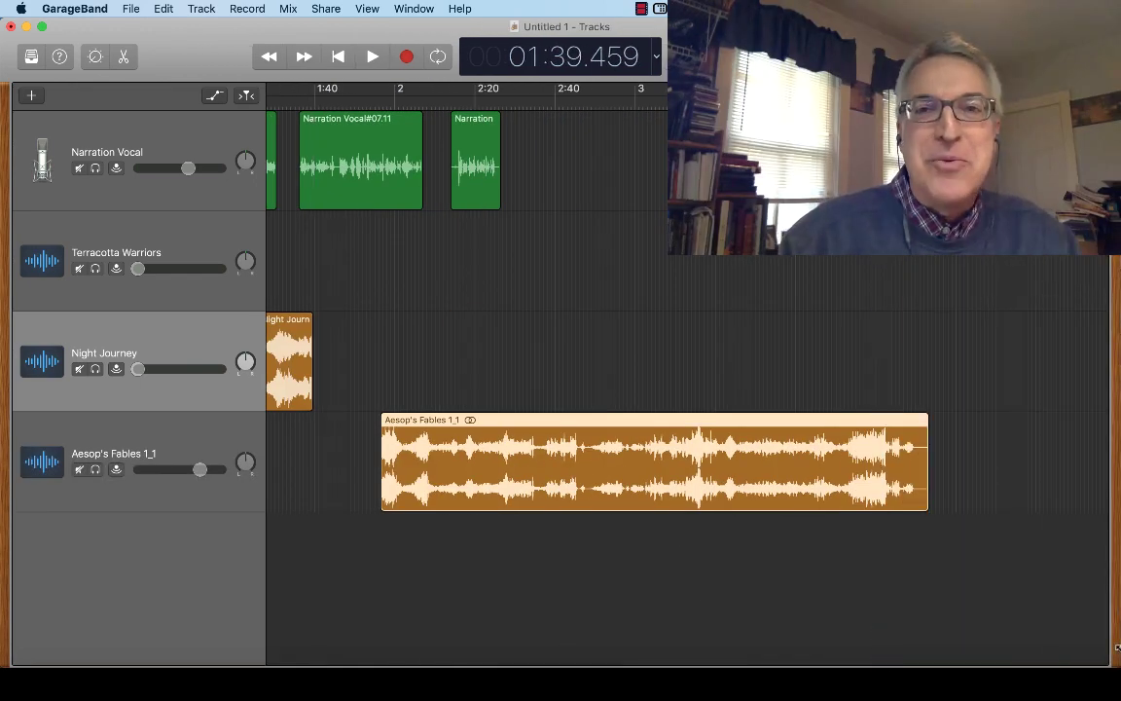
left_click_drag(927, 506, 534, 501)
left_click_drag(382, 491, 363, 509)
key("a")
left_click_drag(410, 455, 409, 504)
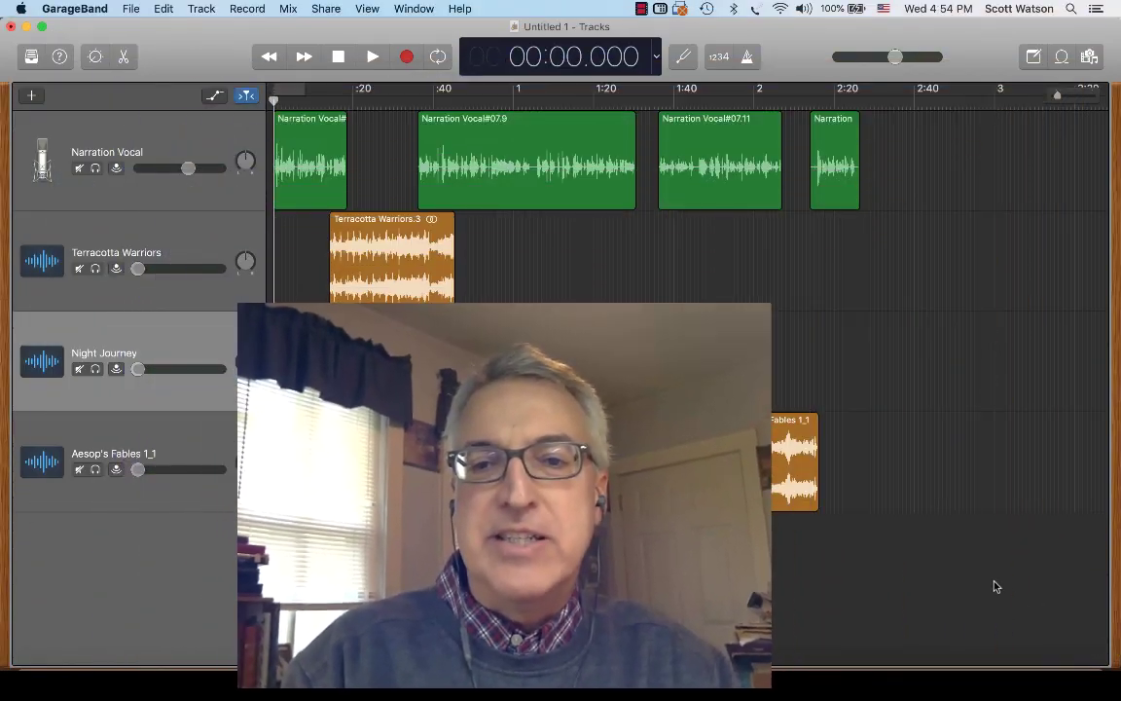
- Add thirdtimeacharm.mp3 as the top track and shift the narration and music clips to start around 0:05
left_click_drag(995, 536, 440, 170)
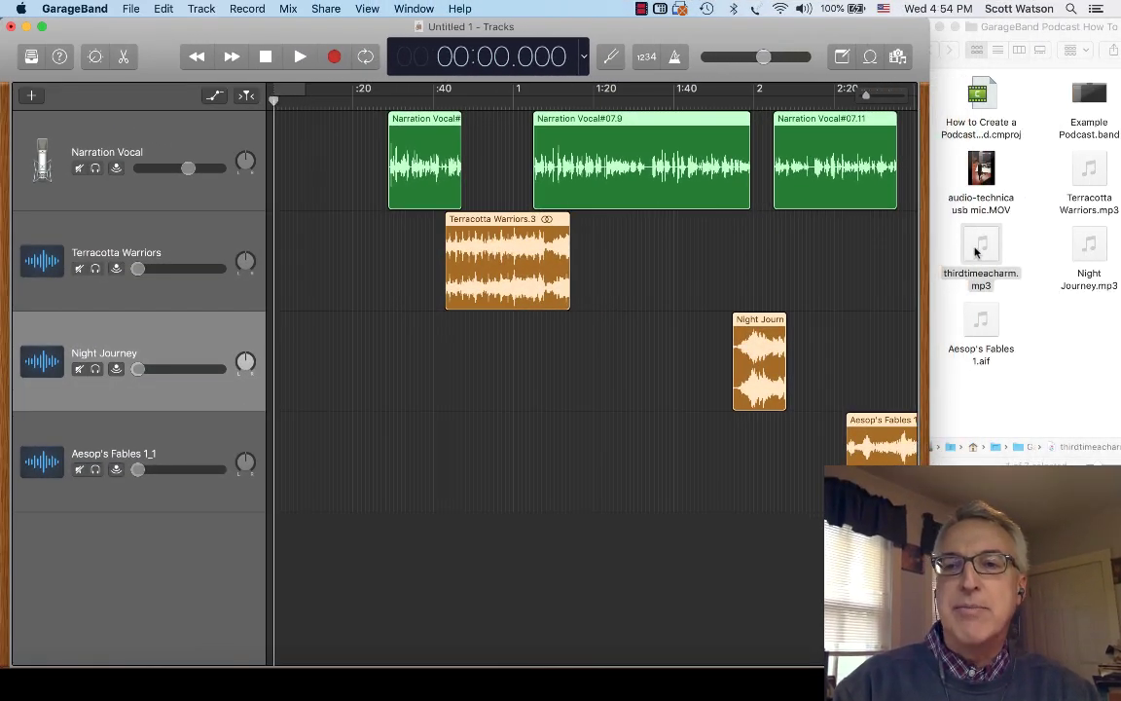
mouse_move(979, 251)
left_mouse_down()
mouse_move(618, 442)
mouse_move(351, 548)
mouse_move(279, 550)
left_mouse_up()
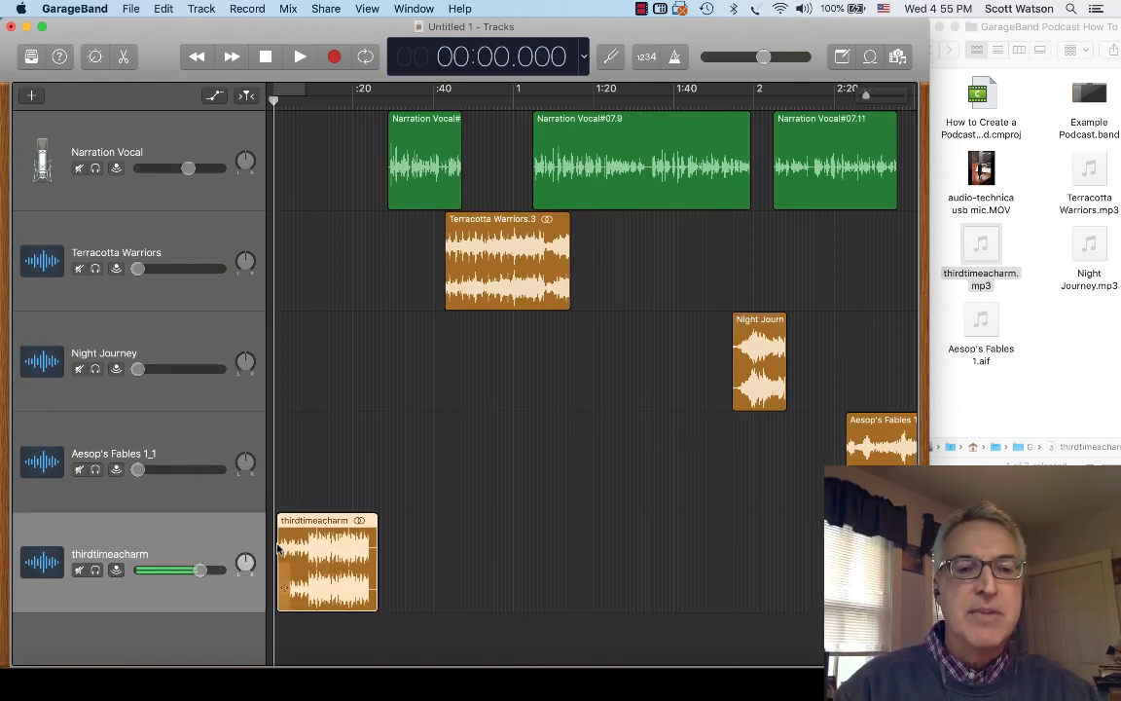
left_click_drag(154, 537, 166, 140)
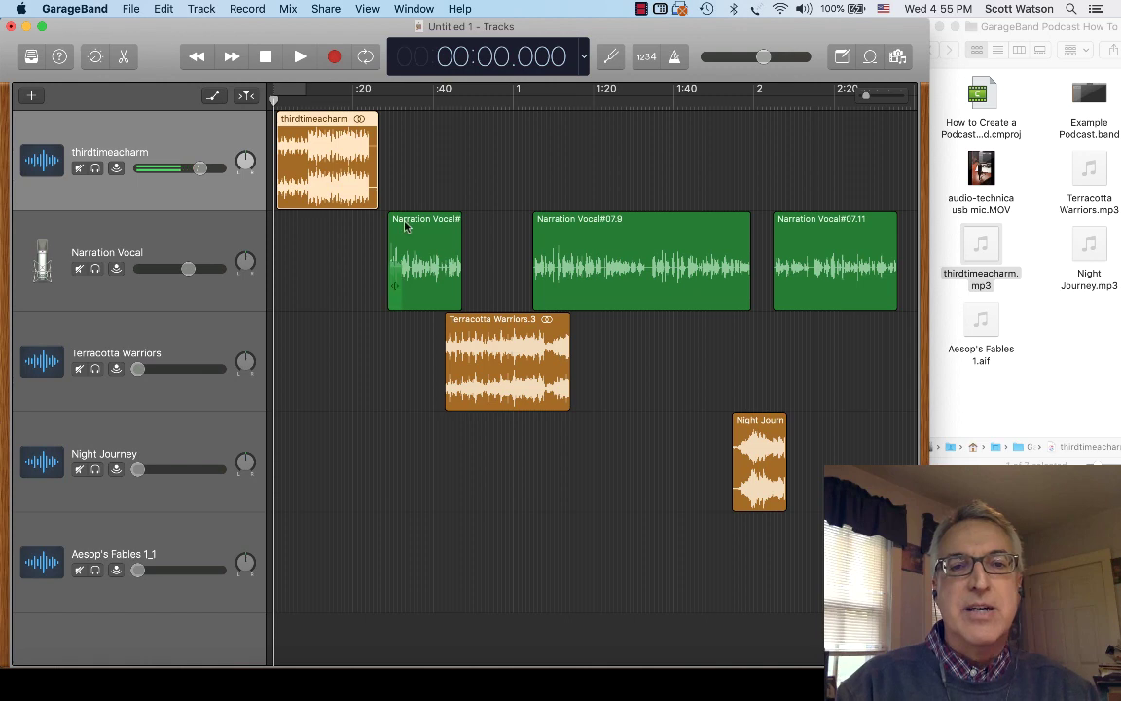
left_click_drag(334, 252, 882, 608)
left_click_drag(425, 258, 338, 255)
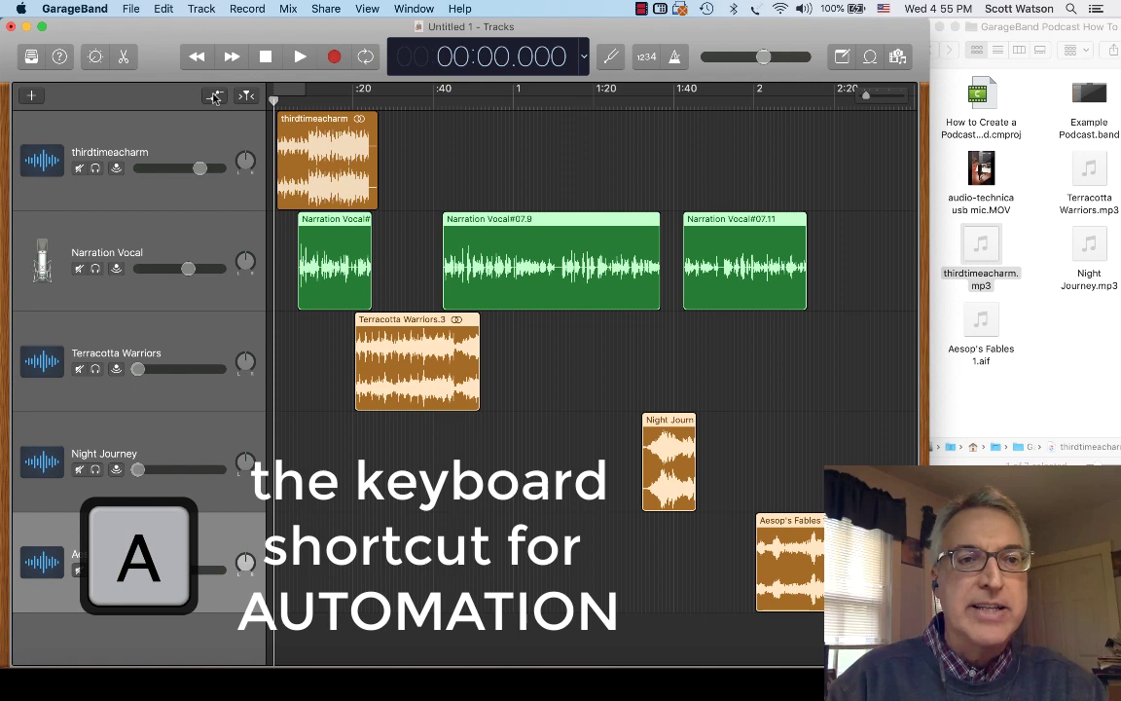
- Lower the theme to -25.6 dB at 0:06.8, silence it after 16 seconds, and copy it to 2:42
key("a")
key("a")
key("a")
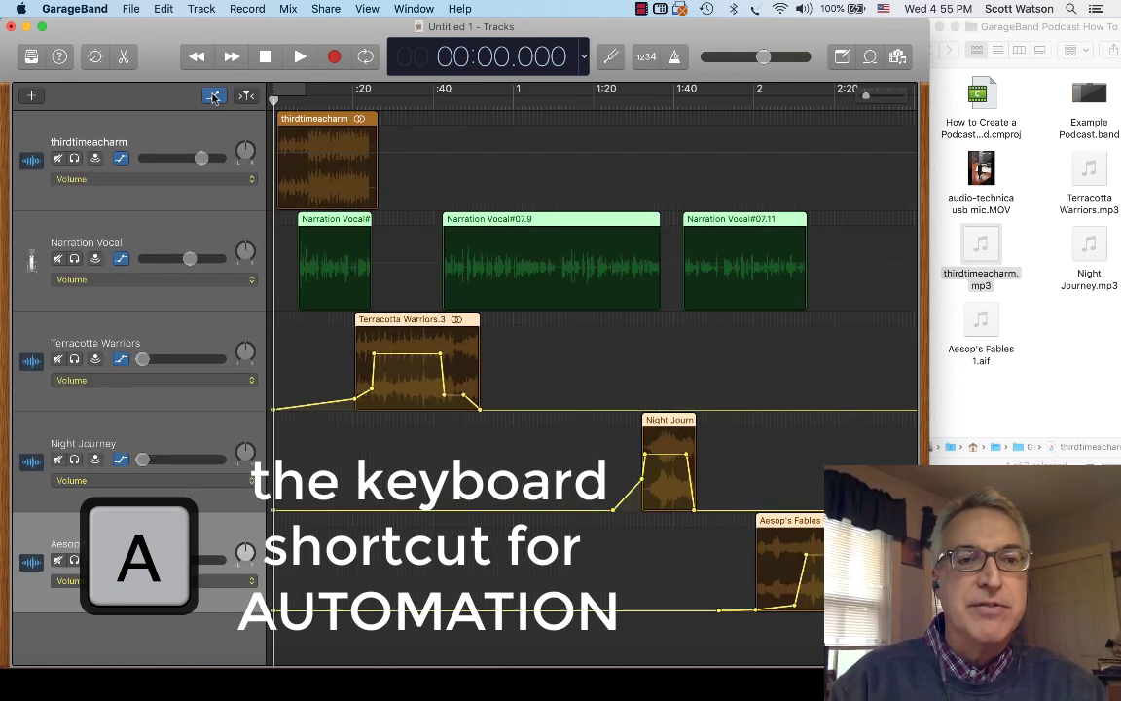
left_click(298, 158)
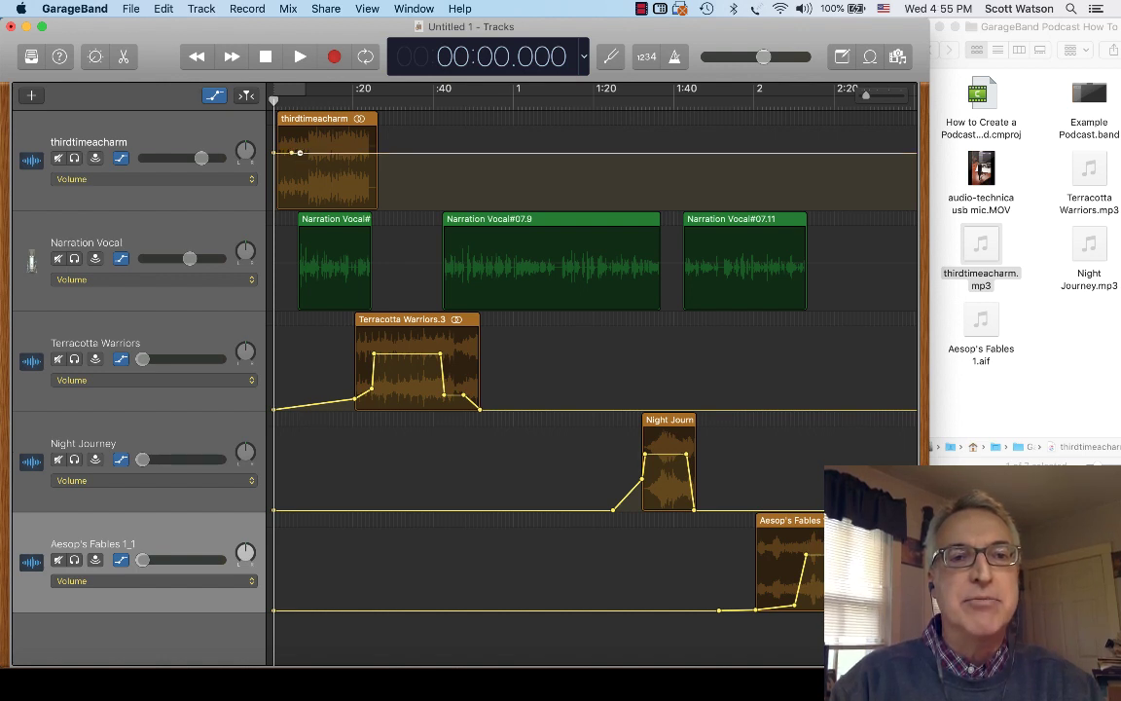
left_click_drag(298, 153, 300, 198)
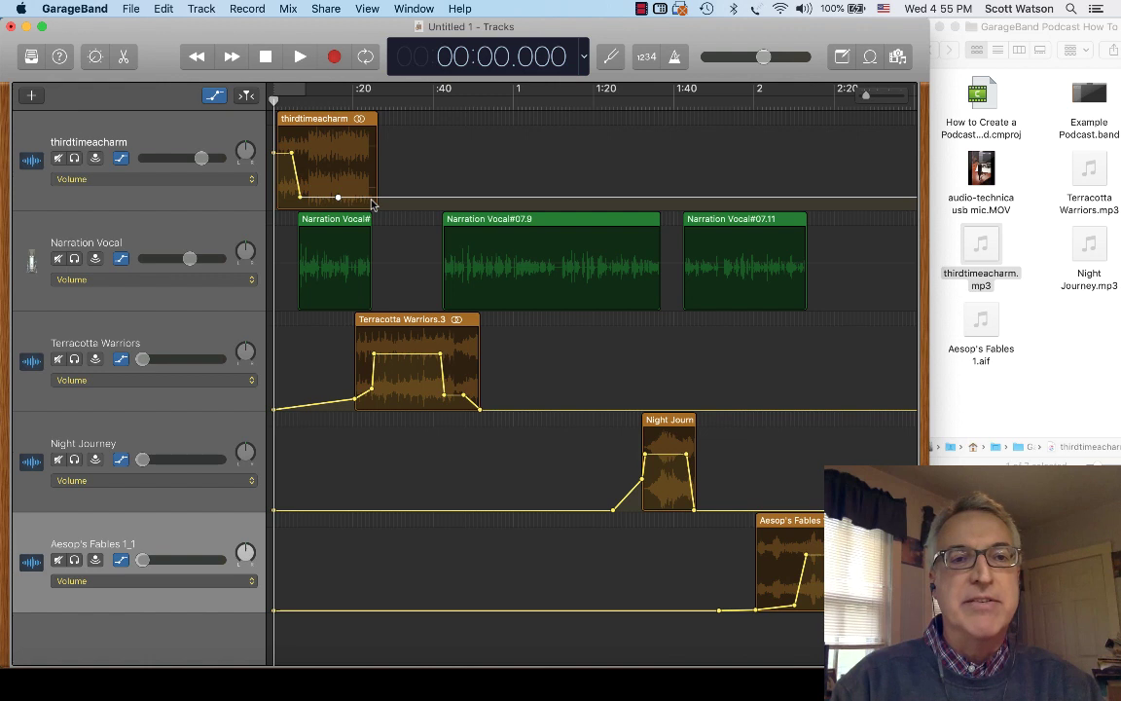
mouse_move(373, 201)
left_mouse_down()
mouse_move(376, 224)
mouse_move(371, 201)
left_mouse_up()
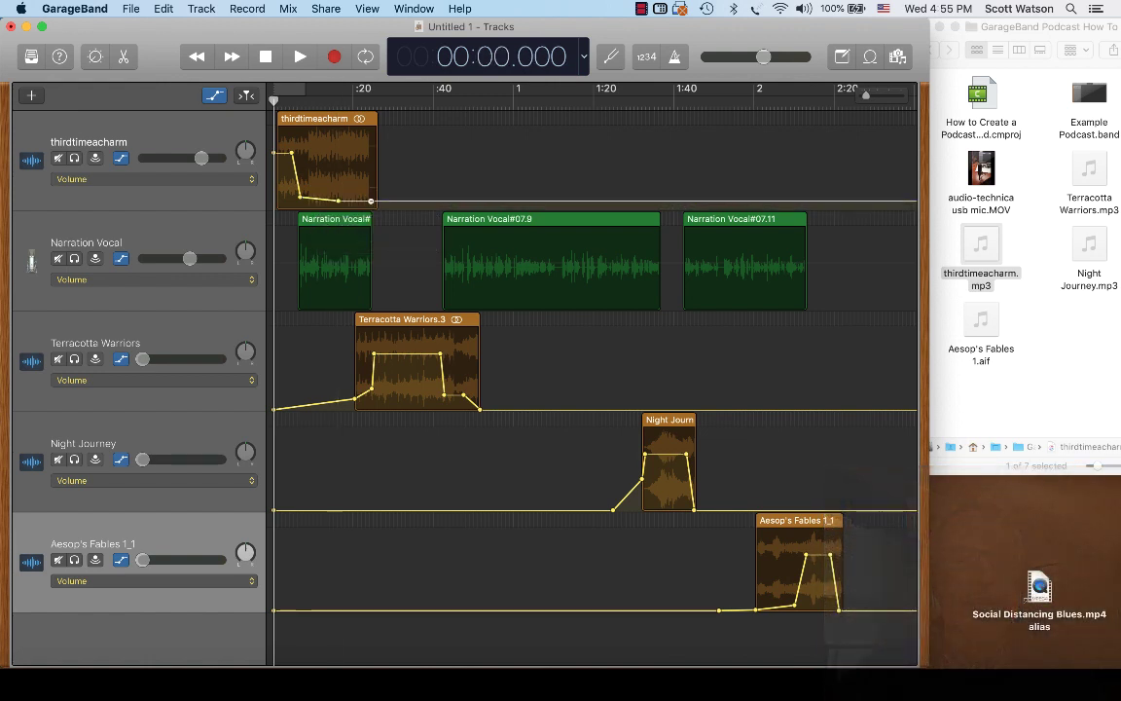
left_click_drag(310, 120, 703, 151)
left_click_drag(681, 208, 681, 201)
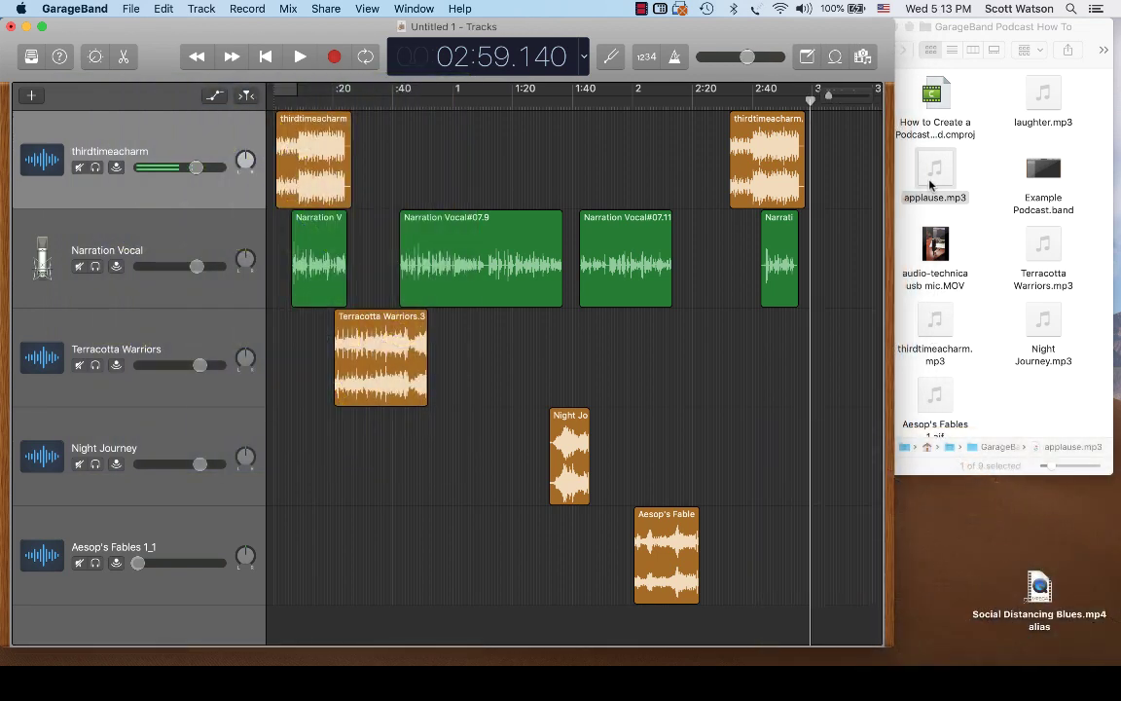
- Place applause.mp3 on the Terracotta Warriors track and laughter.mp3 on Night Journey near 2:52
left_click_drag(933, 173, 787, 351)
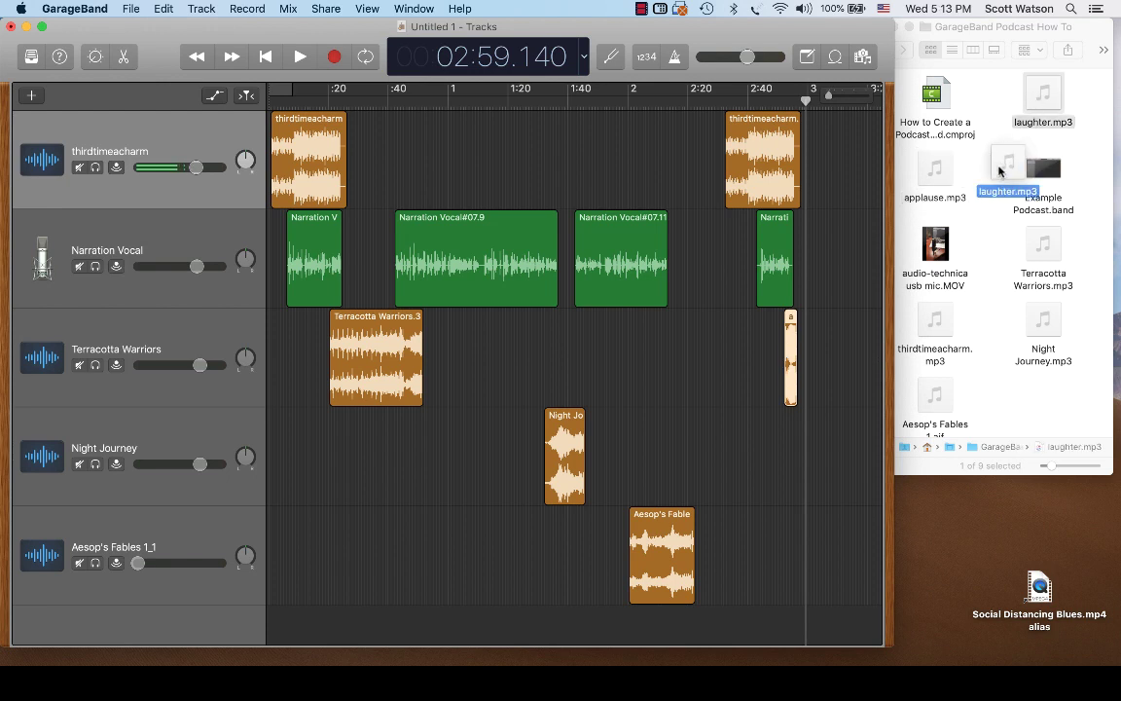
left_click_drag(931, 305, 776, 450)
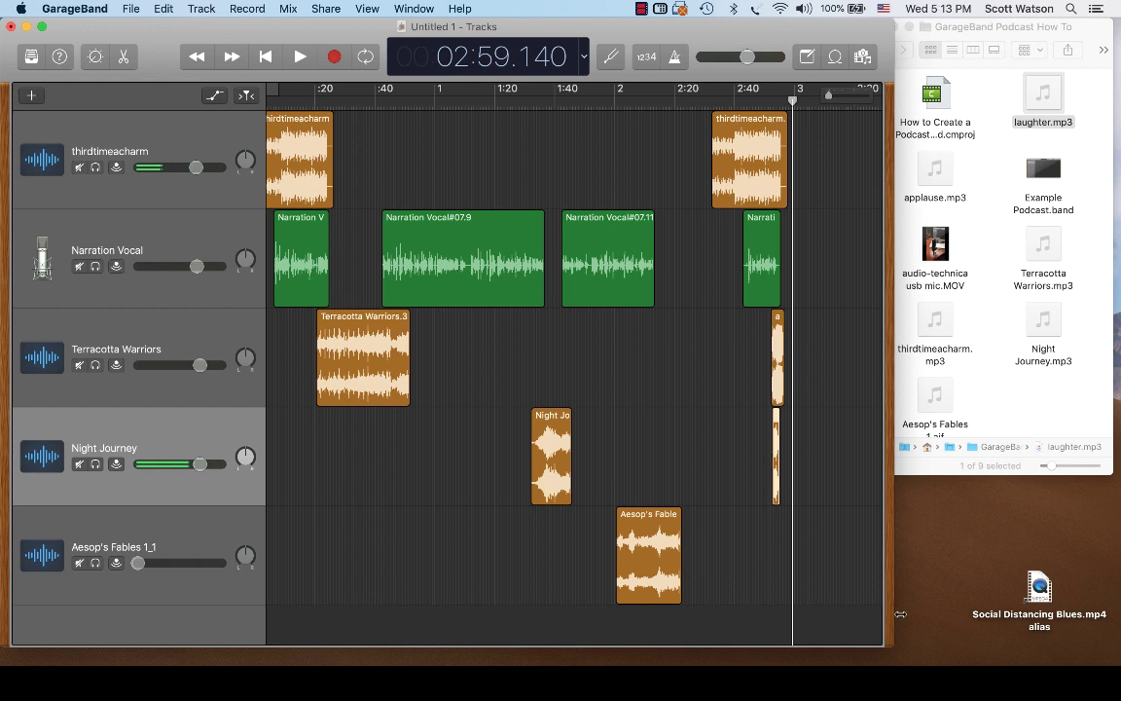
left_click_drag(886, 641, 1115, 650)
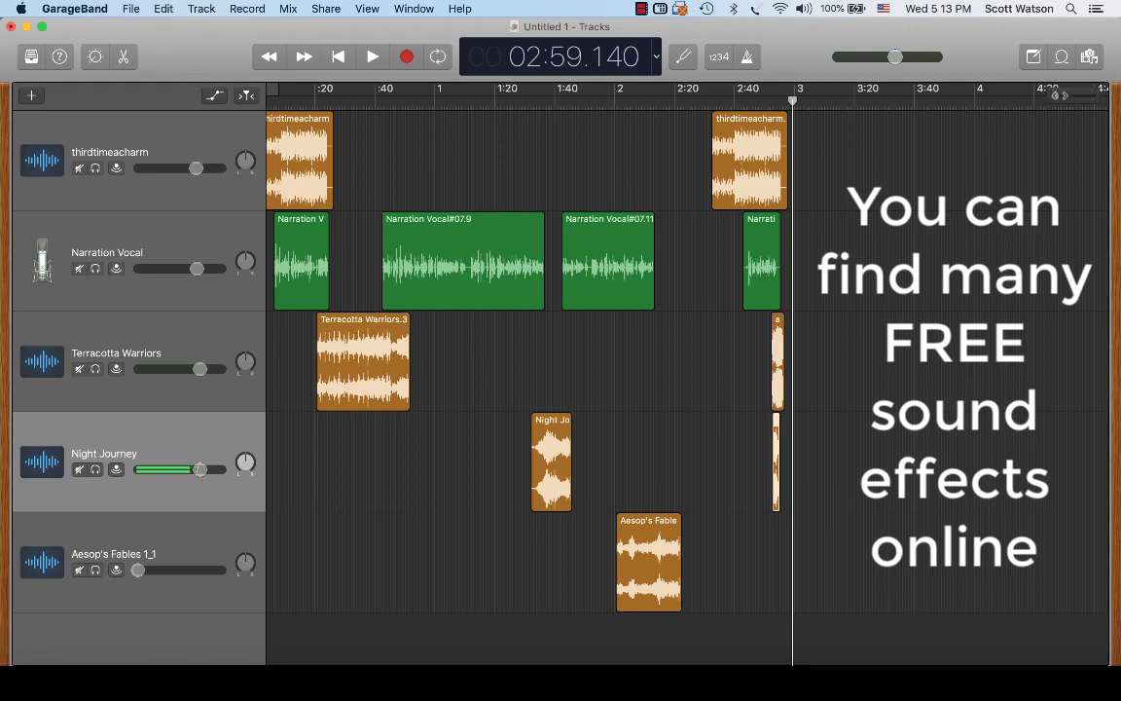
- Position the laughter clip at about 2:54 and applause at about 2:55, as the final narration ends
scroll(687, 390, "up", 5)
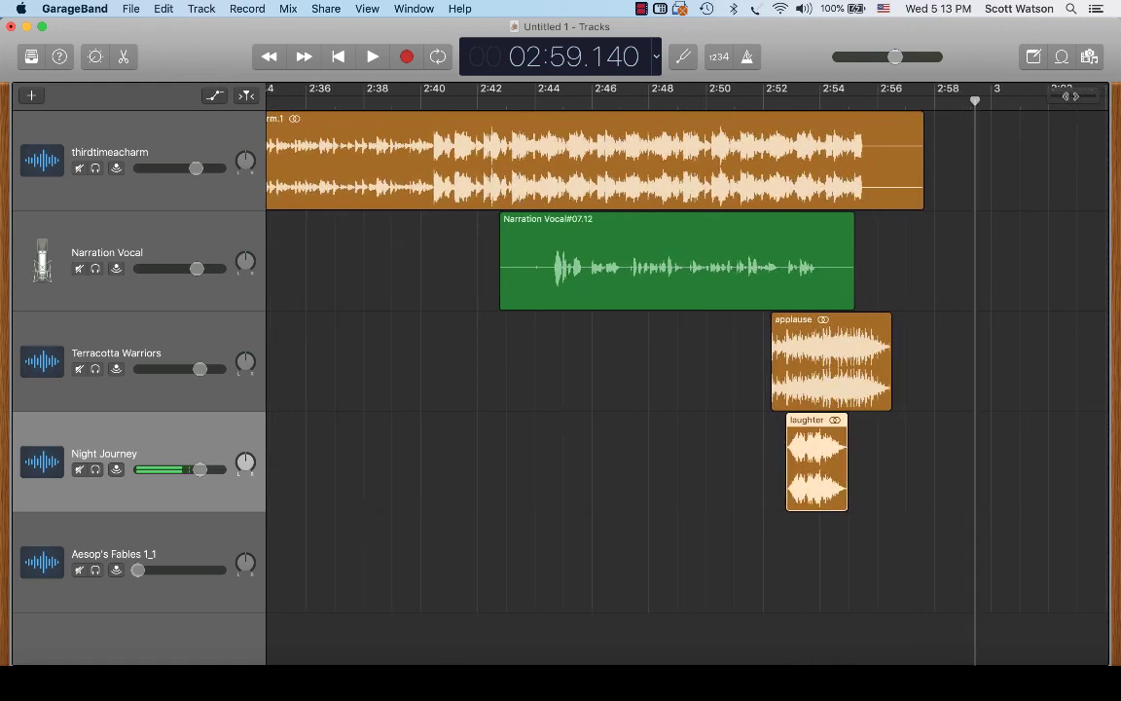
scroll(905, 148, "up", 3)
left_click(772, 96)
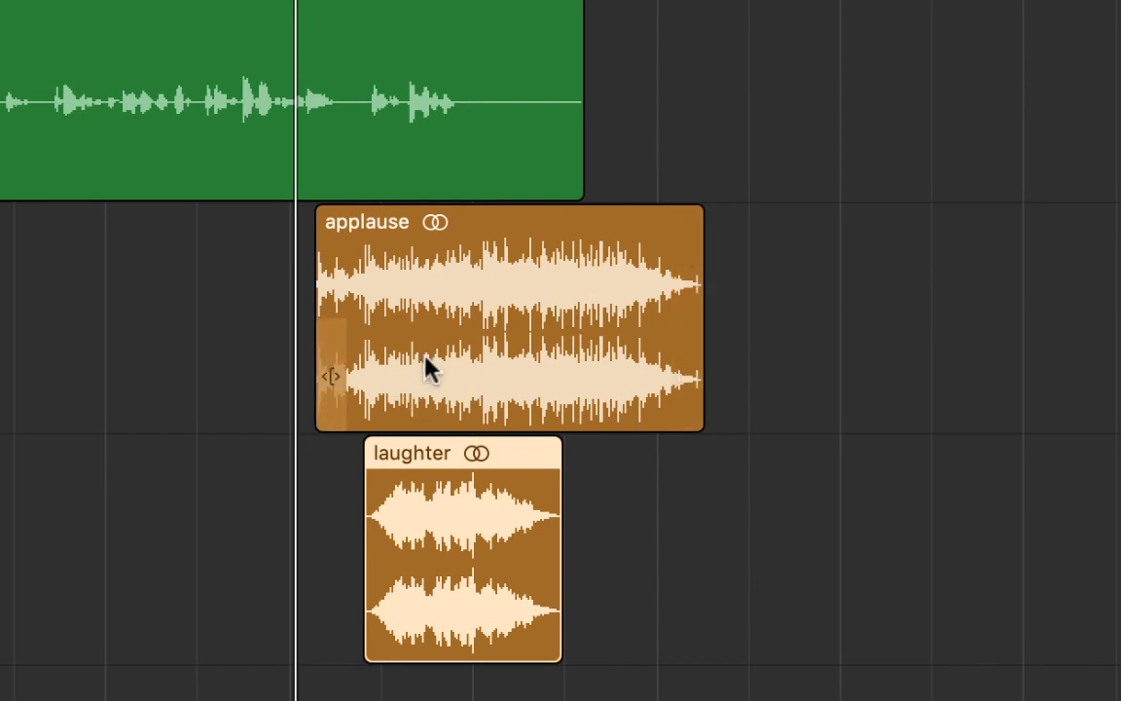
left_click_drag(426, 368, 847, 372)
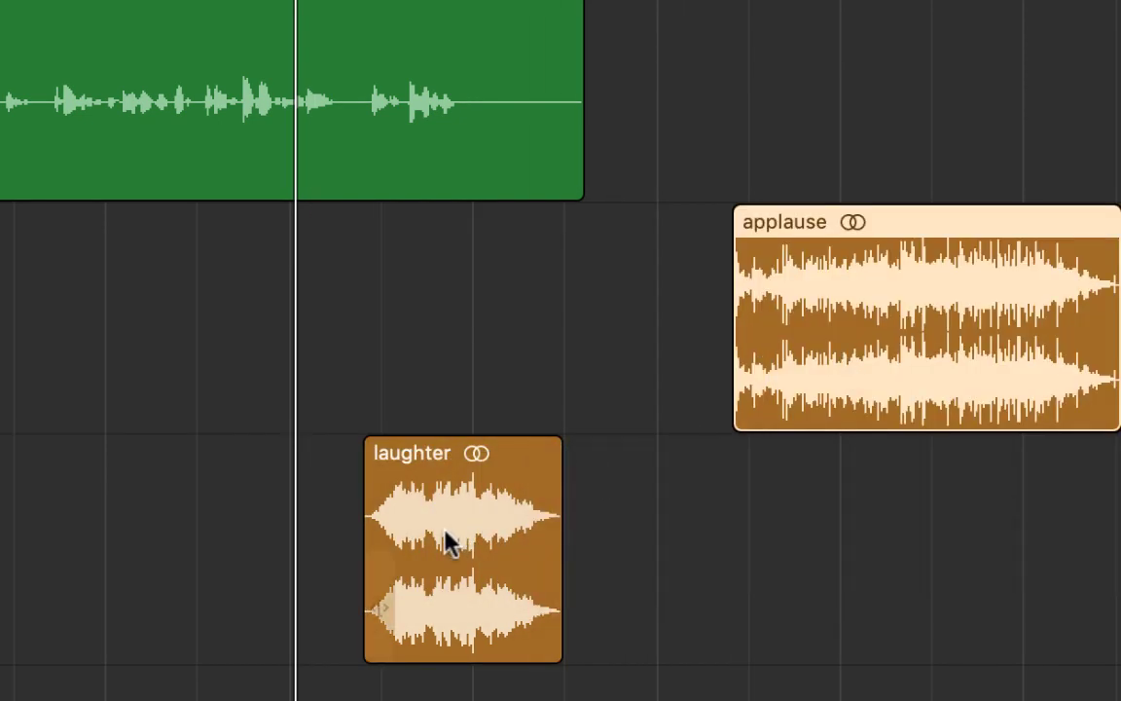
left_click_drag(451, 539, 550, 532)
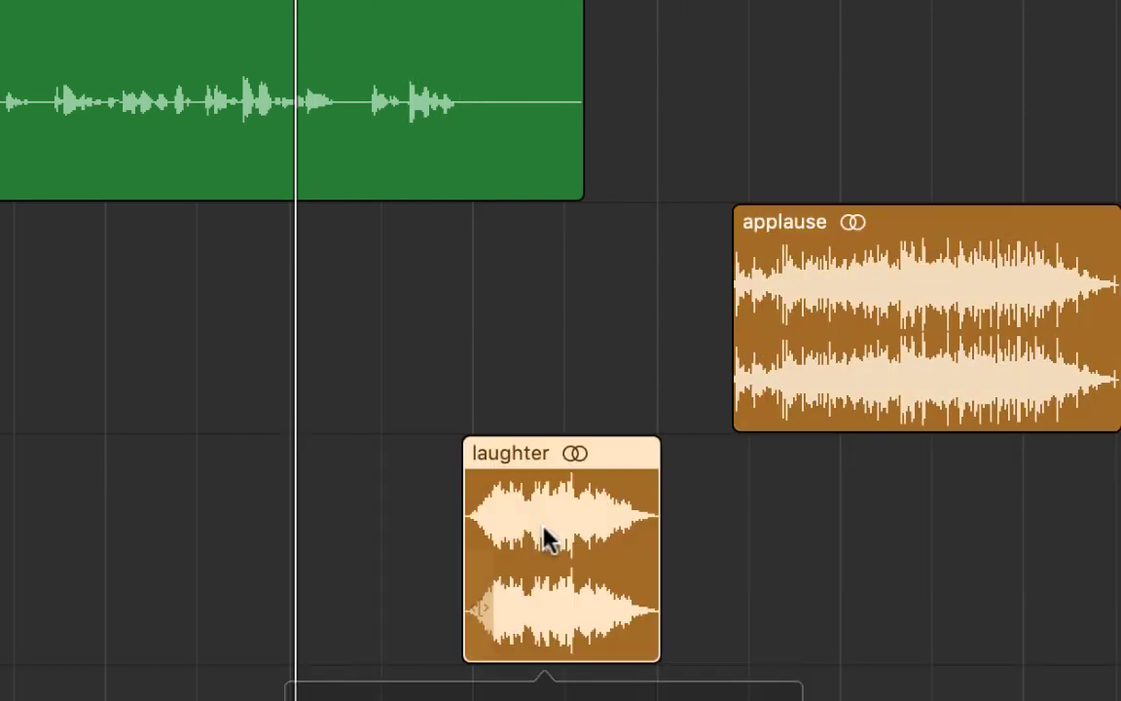
left_click_drag(809, 359, 623, 370)
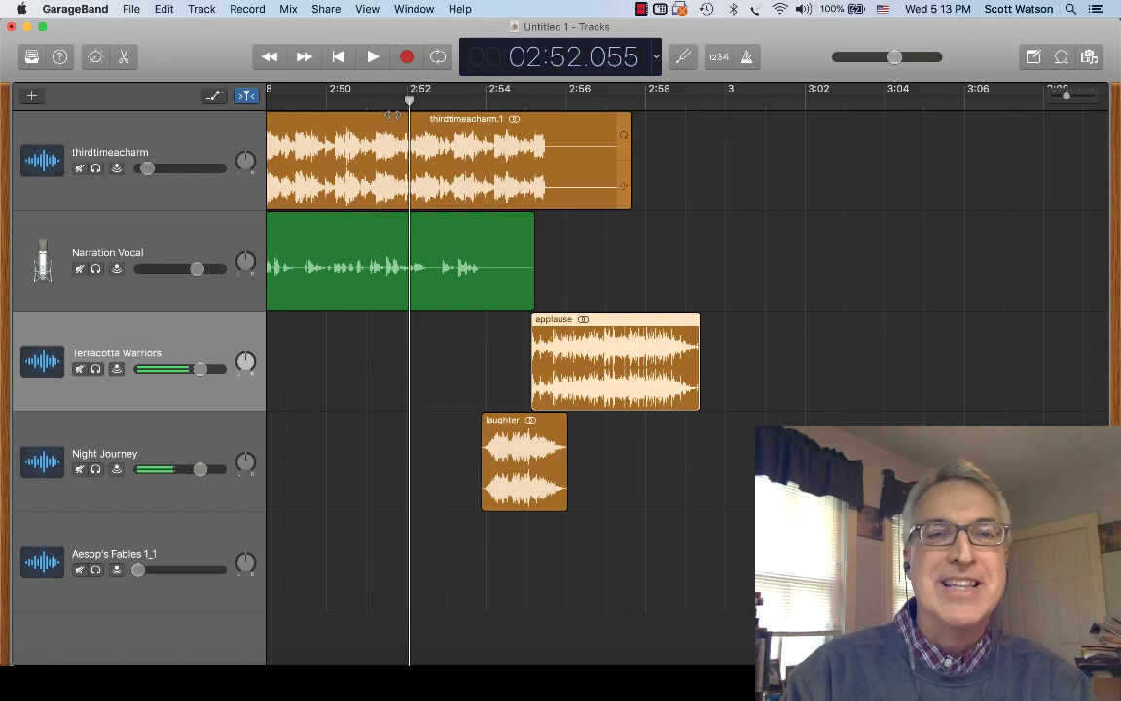
- Play the ending of Example Podcast to hear the laughter and applause effects
key("space")
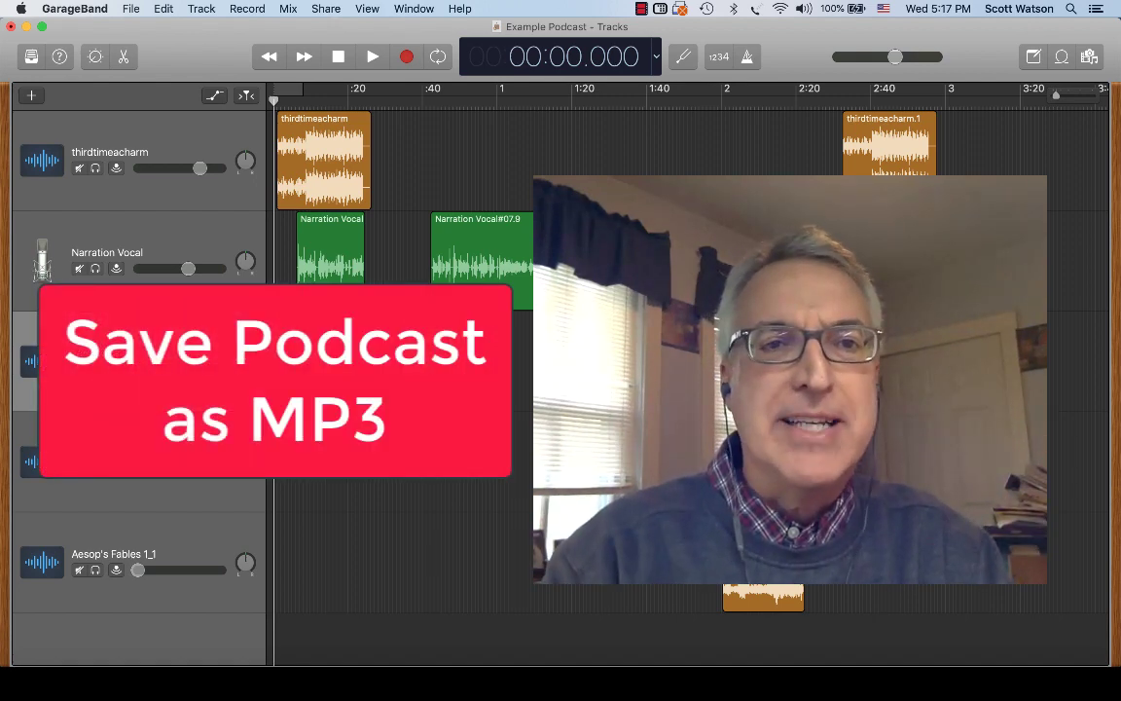
- Export the song to disk as Example Podcast FINAL, saving it to the Desktop
left_click(326, 8)
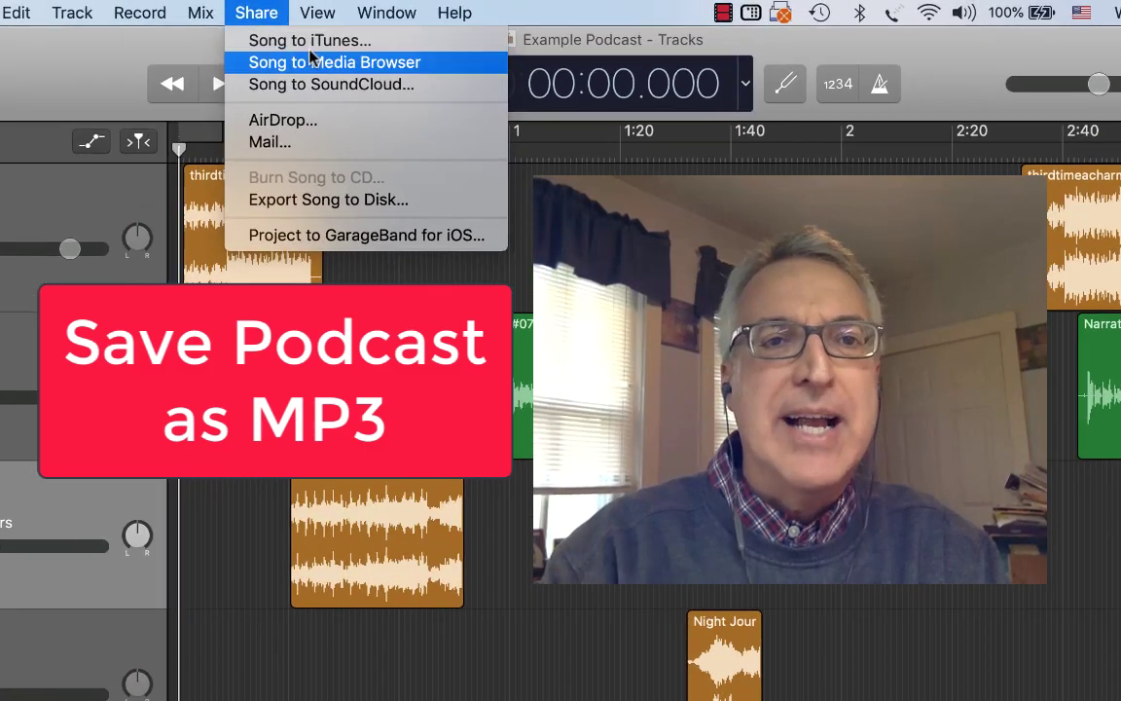
left_click(325, 225)
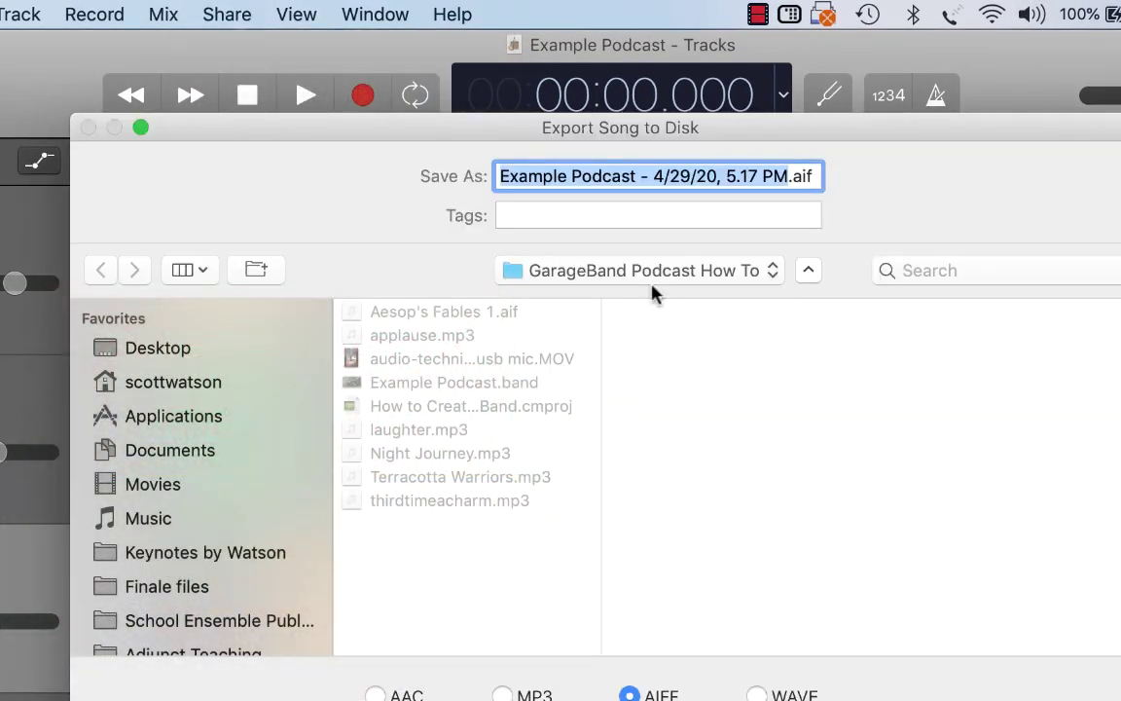
left_click(788, 175)
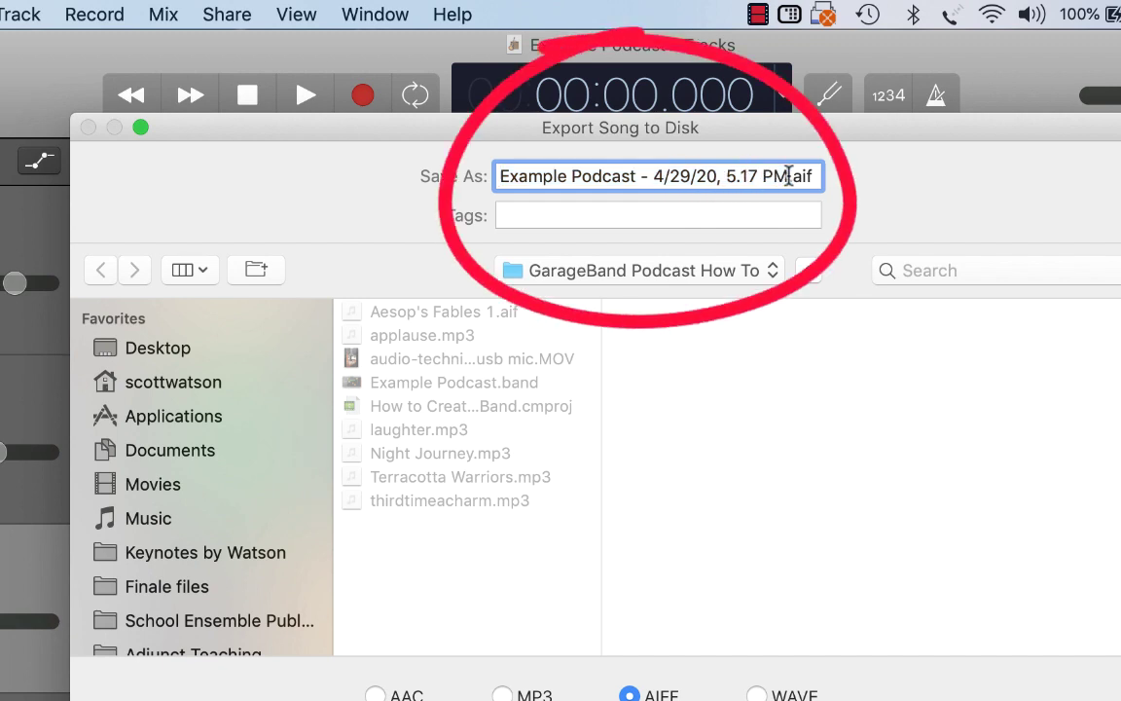
left_click_drag(678, 175, 640, 176)
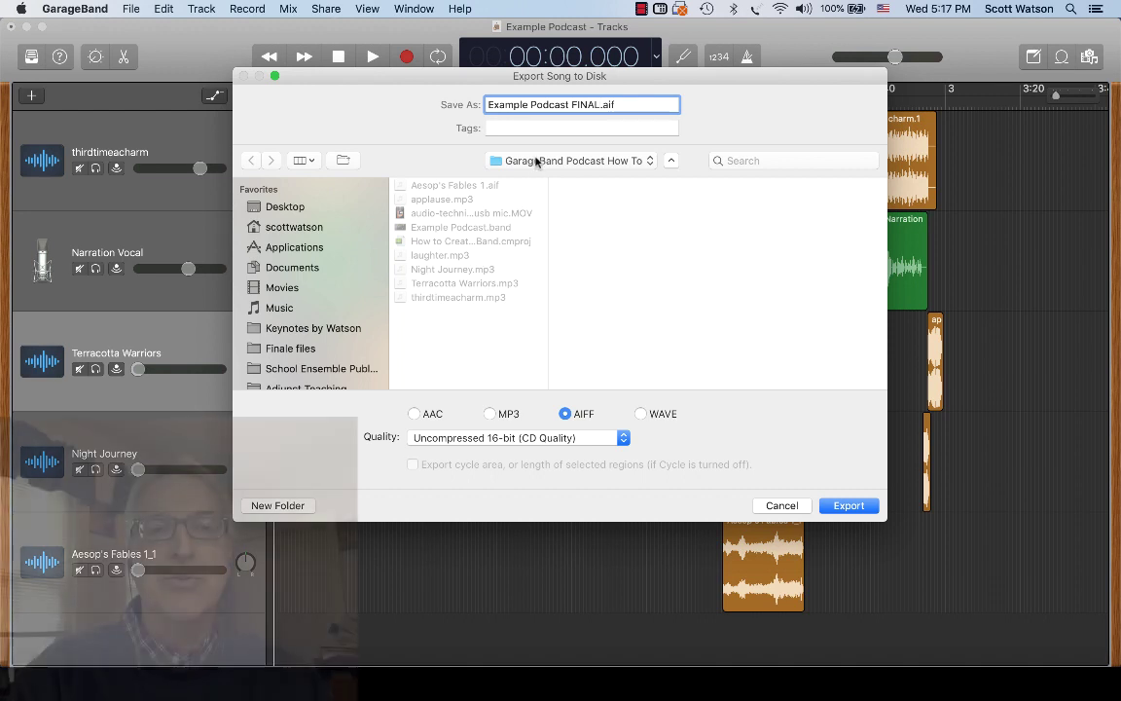
left_click(534, 161)
left_click(545, 319)
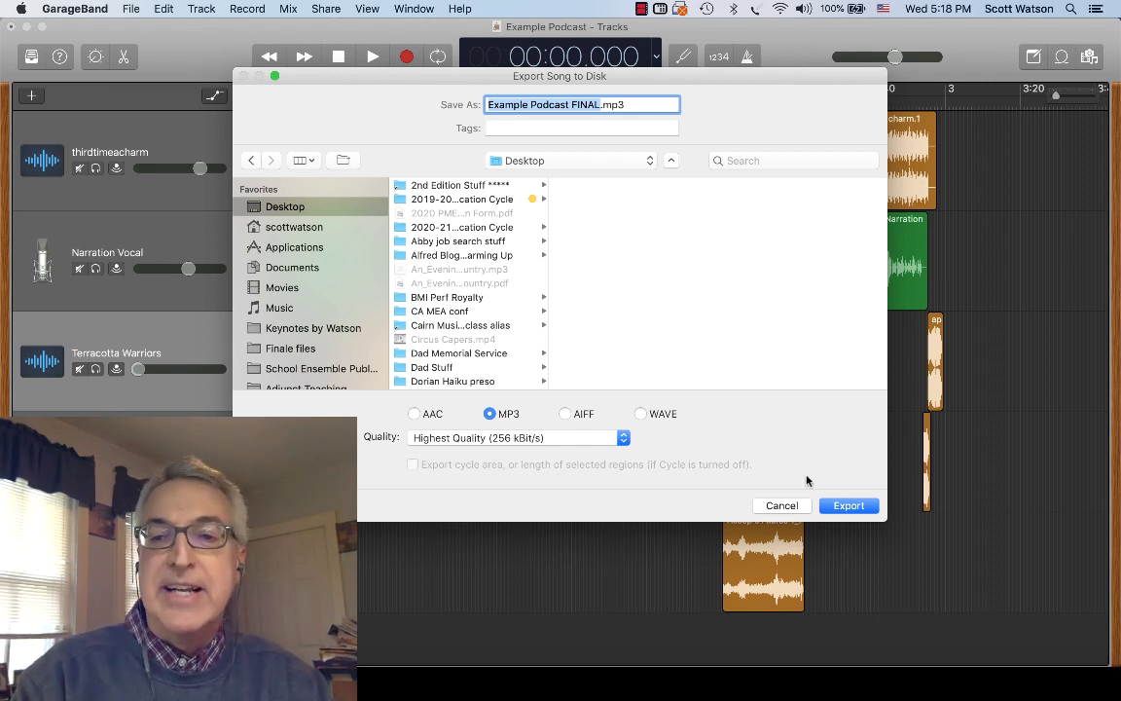
left_click(838, 508)
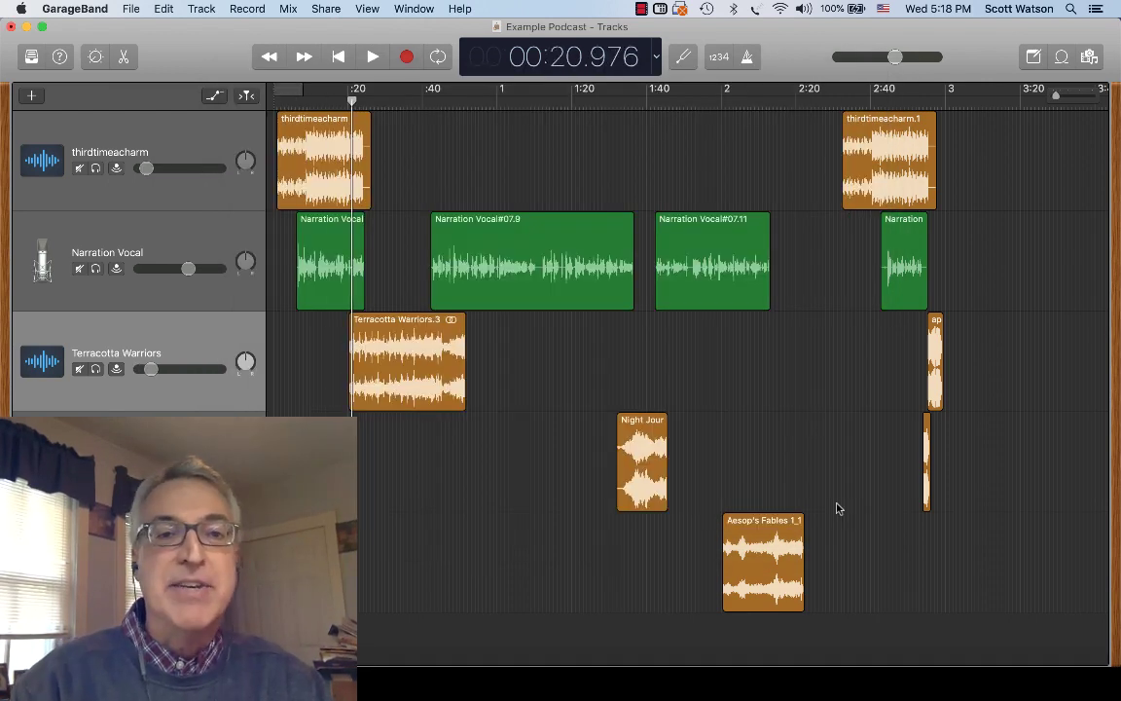